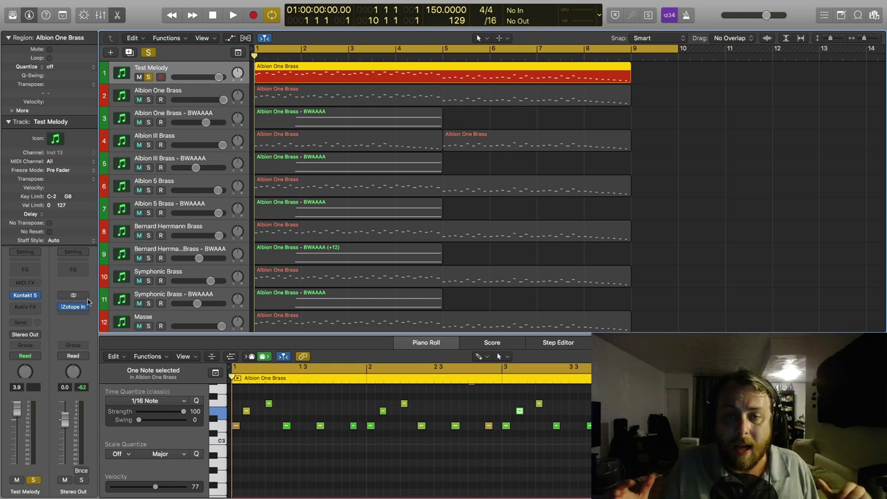
Open the iZotope Insight meter on the Stereo Out channel, dismiss its preset manager, check the loudness levels and close the meter.
mouse_move(74, 310)
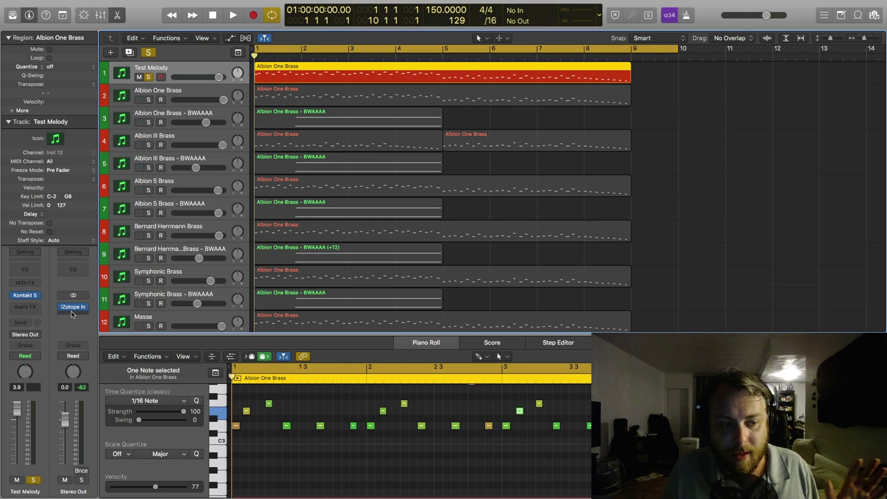
left_click(74, 310)
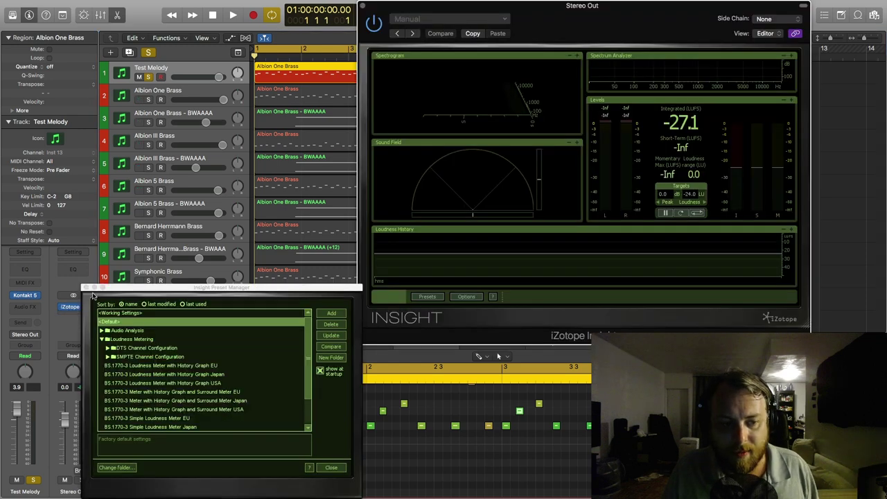
left_click(85, 287)
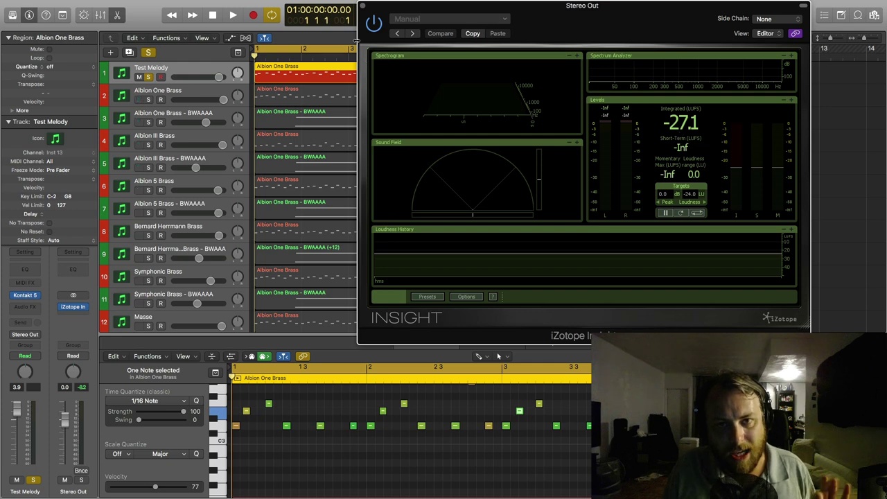
left_click(362, 7)
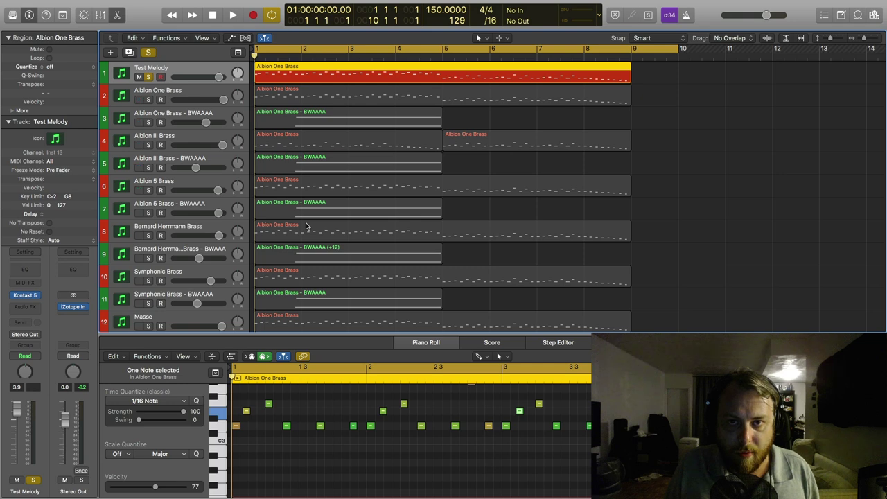
Play back the soloed Test Melody track and take it out of solo.
key("space")
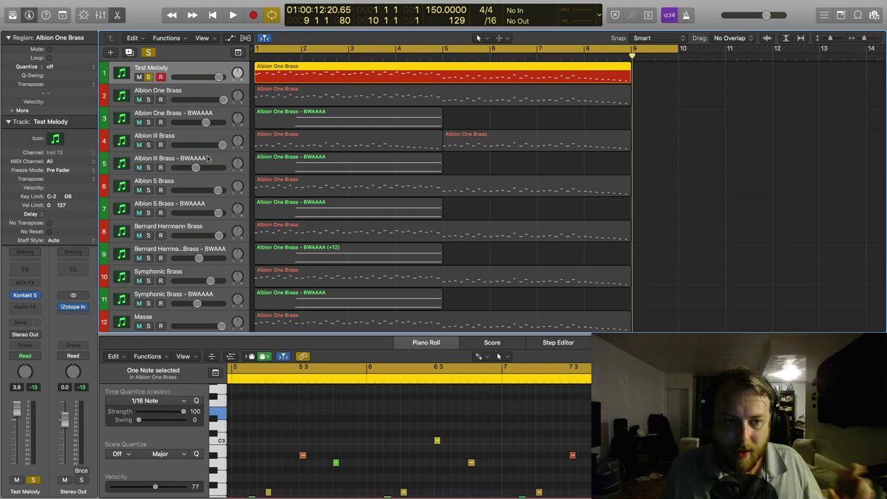
left_click(147, 77)
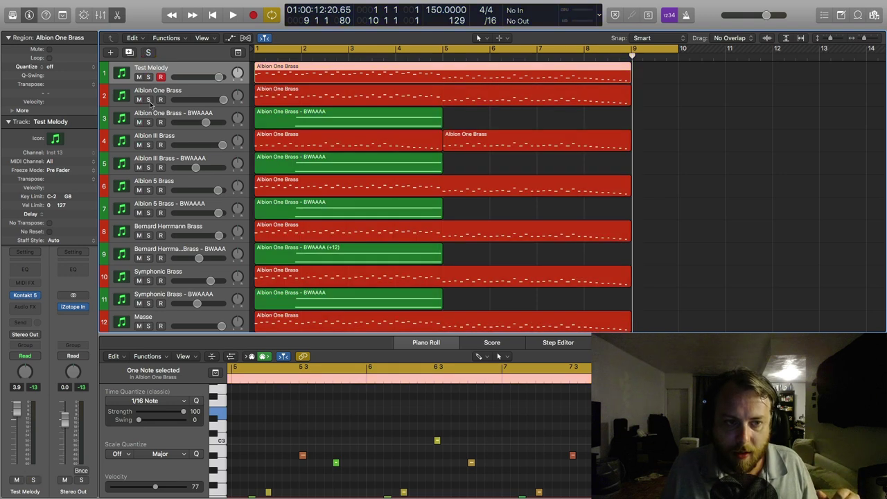
Audition the Albion One Brass - BWAAAA track in solo, return to the start of the project and clear the solo.
left_click(147, 122)
key("space")
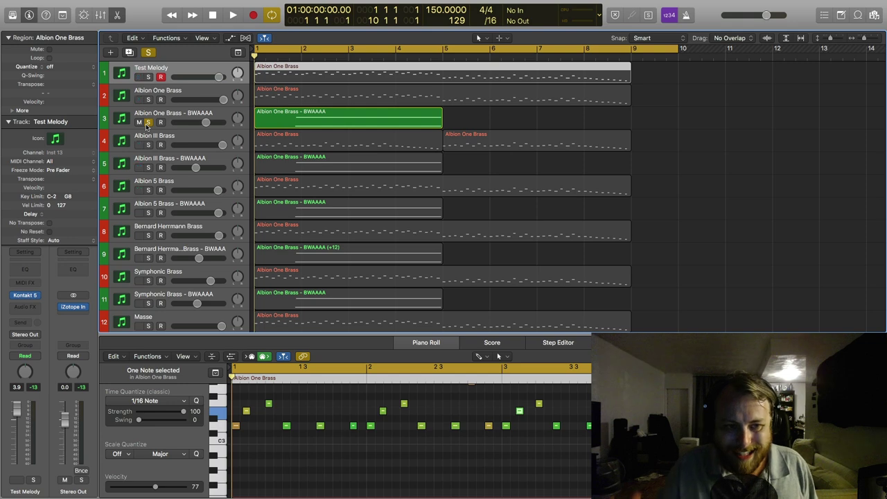
key("space")
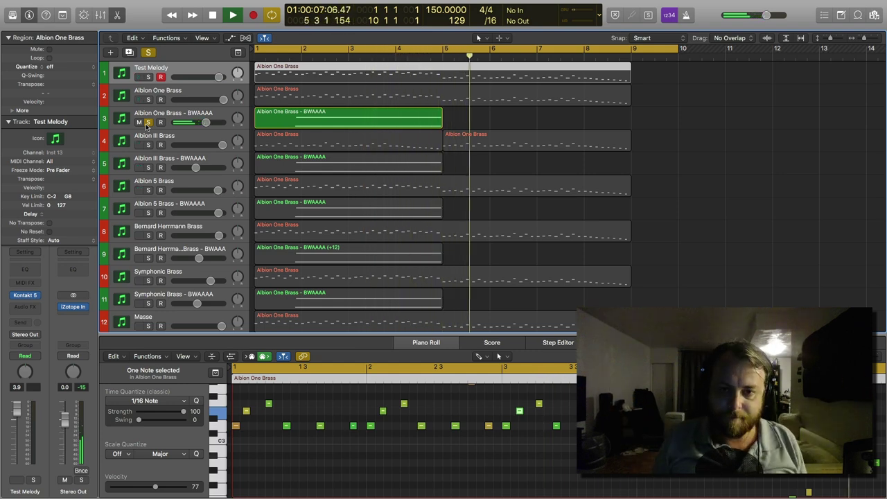
key("space")
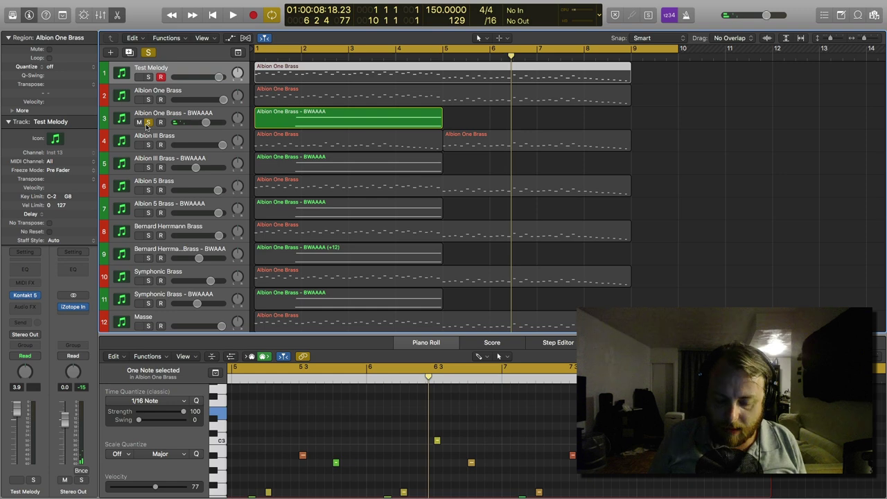
key("Return")
left_click(147, 122)
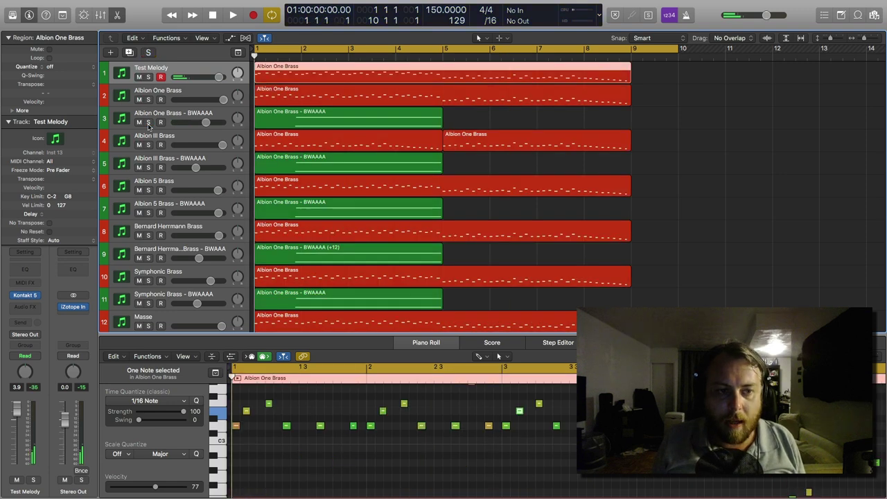
Solo the Albion One Brass track and open its Kontakt 5 instrument.
left_click(181, 91)
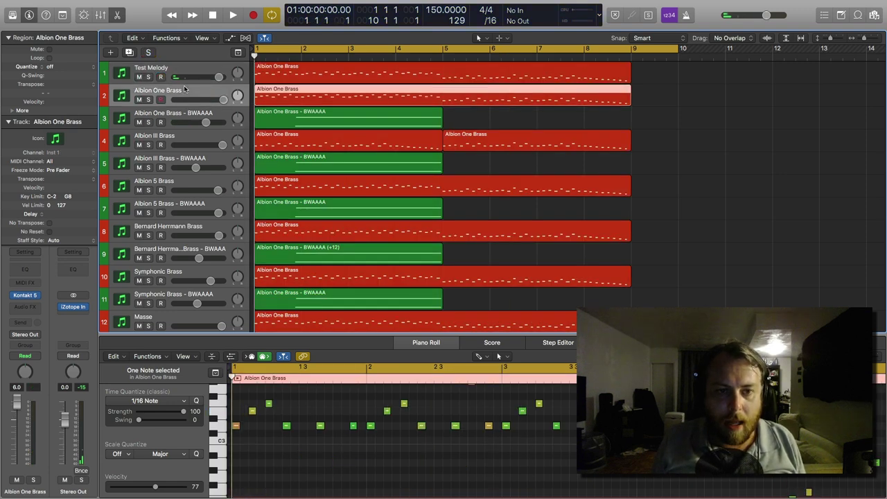
left_click(148, 100)
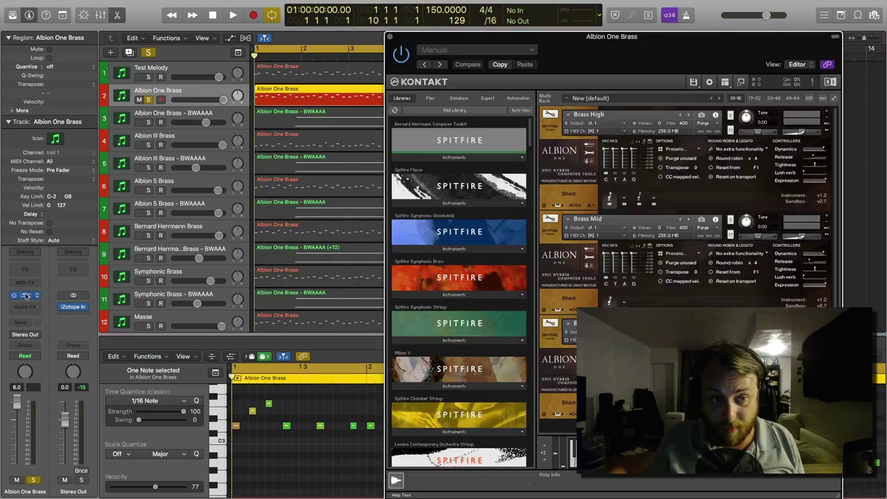
left_click(25, 295)
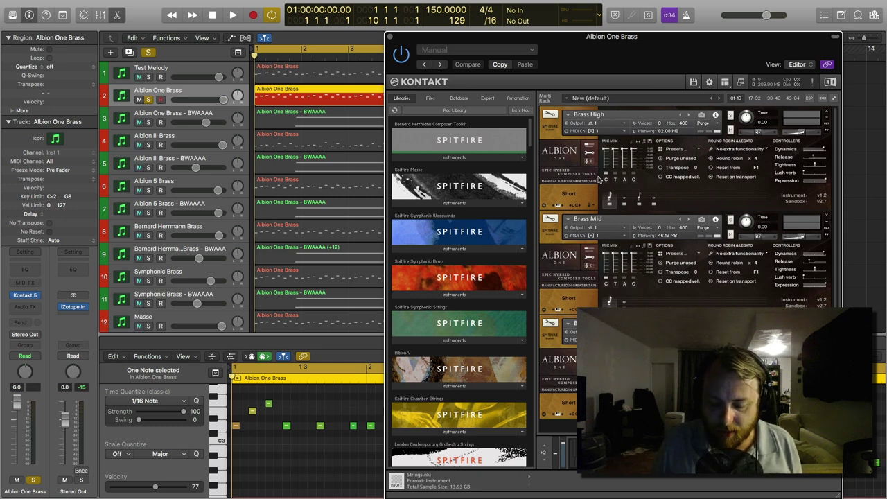
Listen to the Albion One Brass part twice with its Kontakt patches in view, repositioning the instrument window.
key("space")
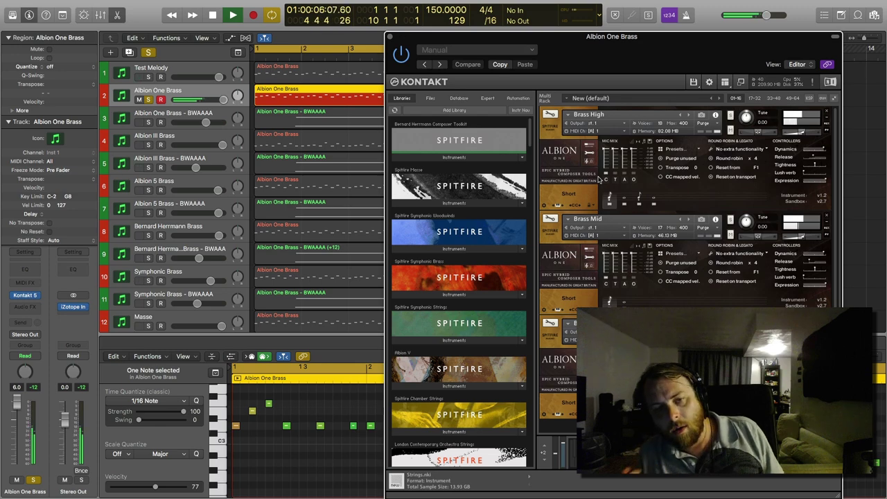
left_click_drag(636, 67, 651, 78)
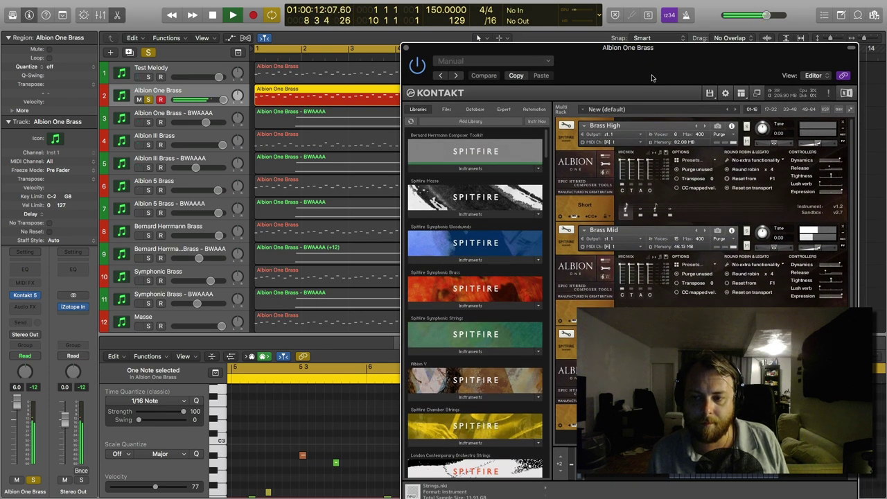
key("space")
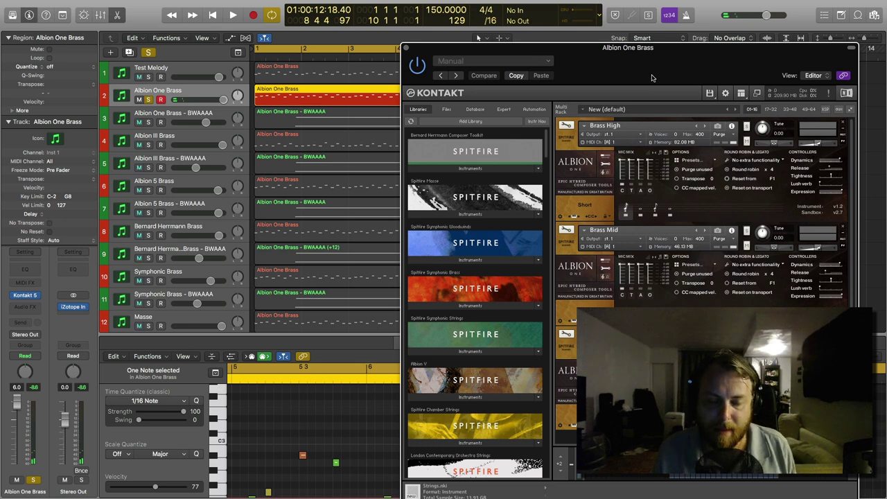
key("space")
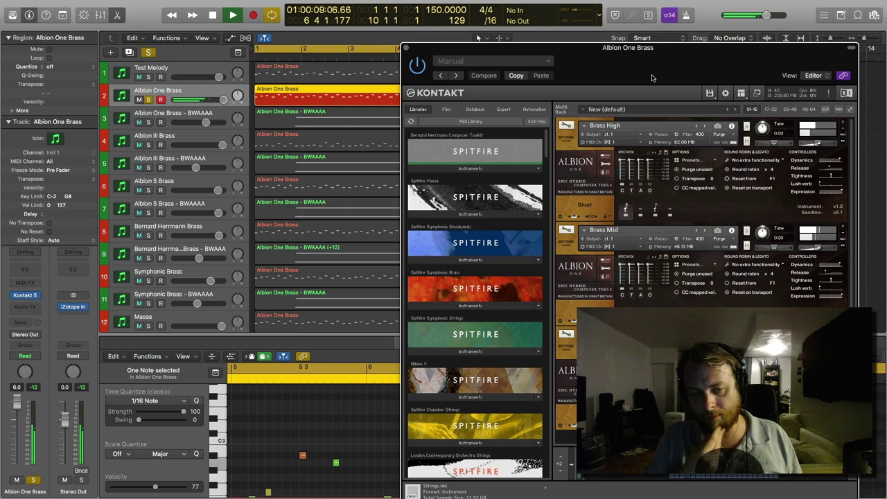
left_click_drag(651, 78, 607, 33)
key("space")
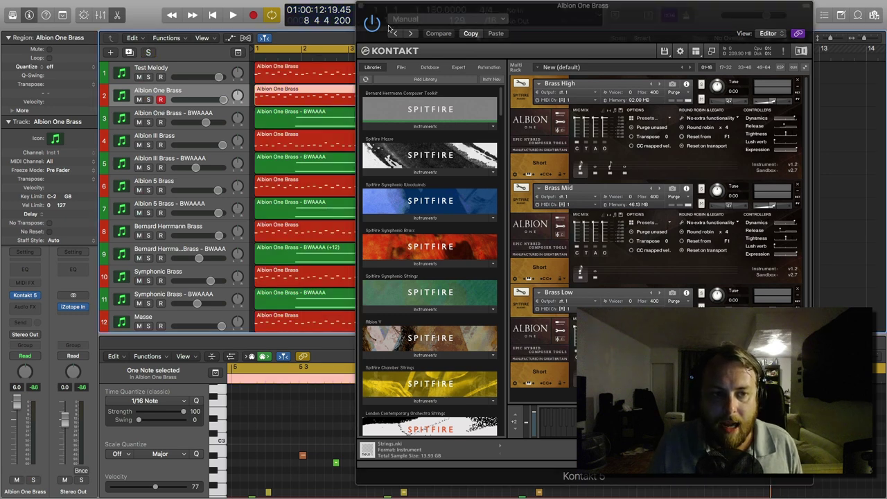
Select the Albion III Brass track and solo it.
left_click(154, 136)
left_click(149, 144)
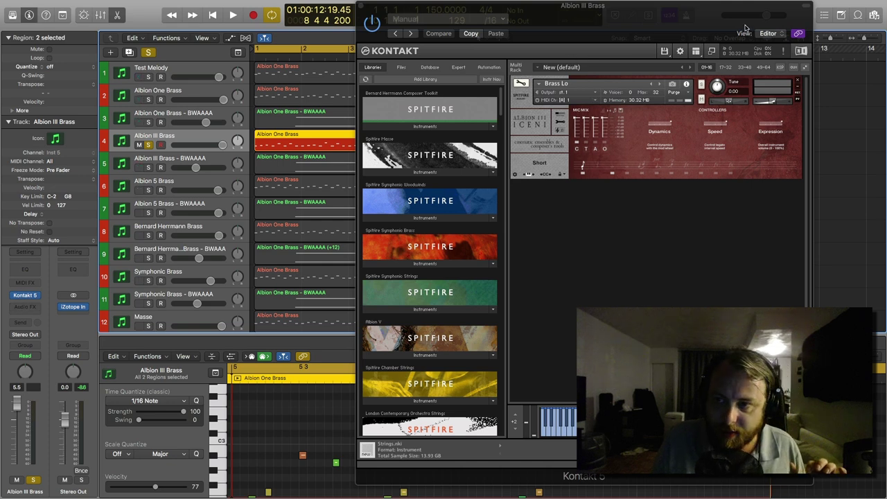
Unlink the Kontakt window from track selection and test it by switching between Albion One Brass and Albion III Brass.
left_click(799, 34)
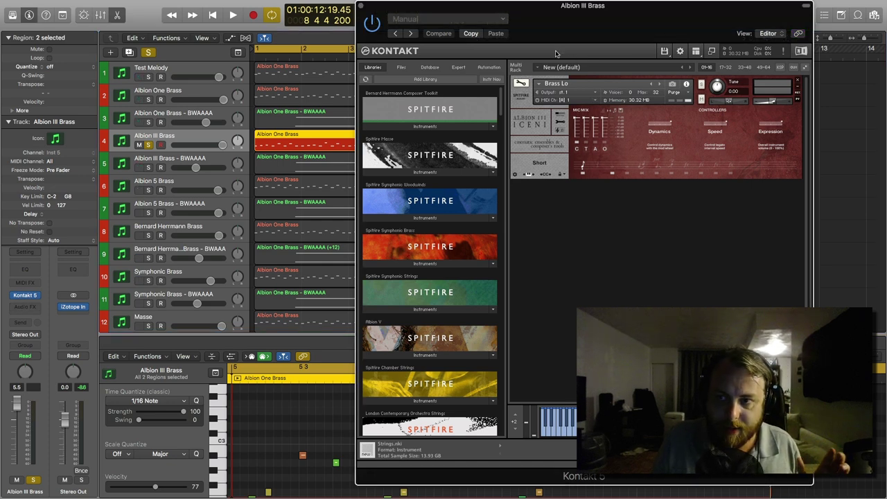
left_click(176, 95)
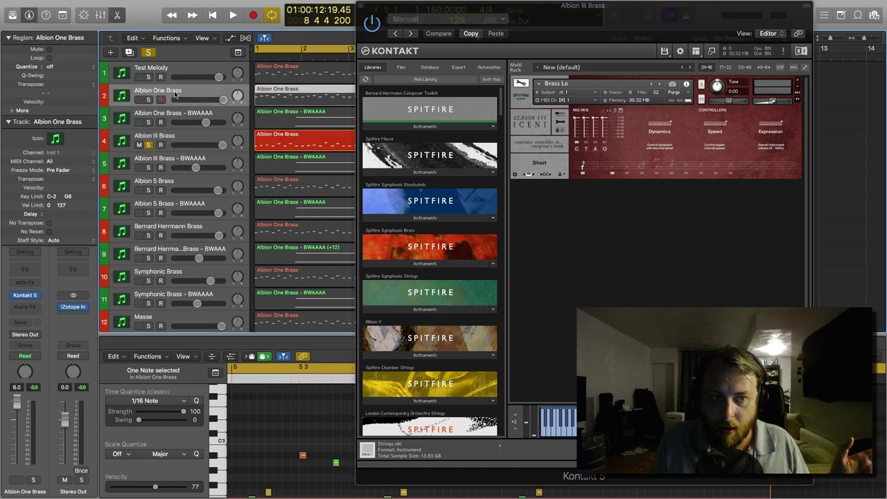
left_click(177, 135)
Relink the Kontakt window to track selection and test it by selecting Albion One Brass, then Albion III Brass again.
left_click(801, 34)
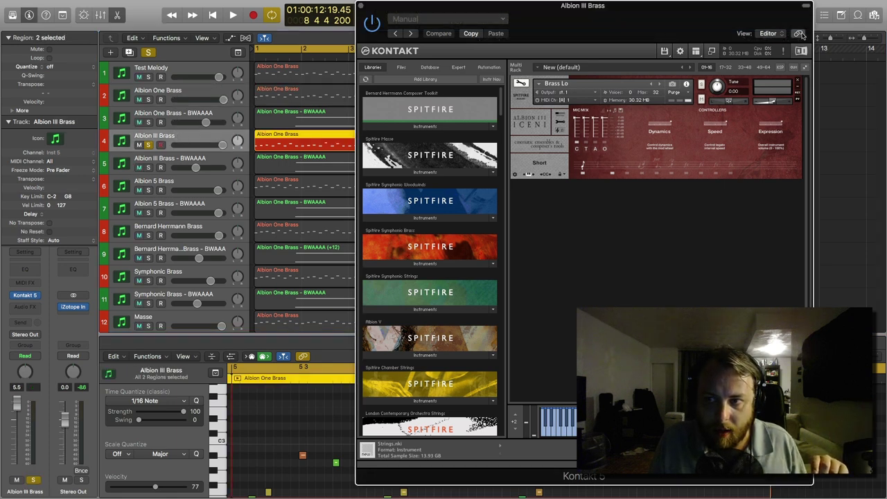
left_click(166, 92)
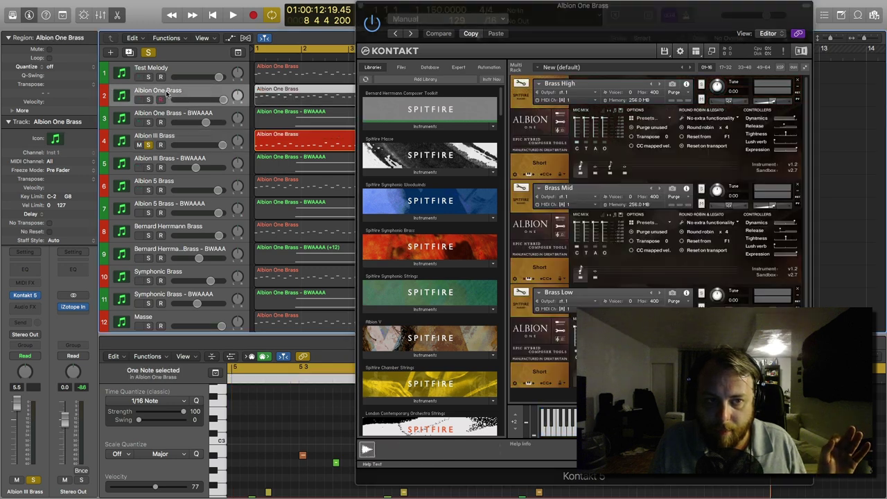
left_click(185, 140)
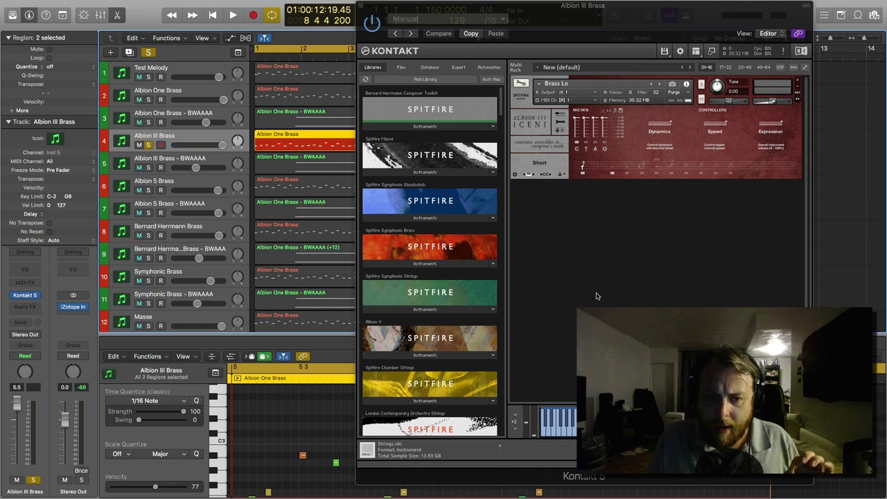
Look through the Kontakt library list and move the instrument window aside to view the Albion III Brass regions, then back.
scroll(428, 312, "down", 1)
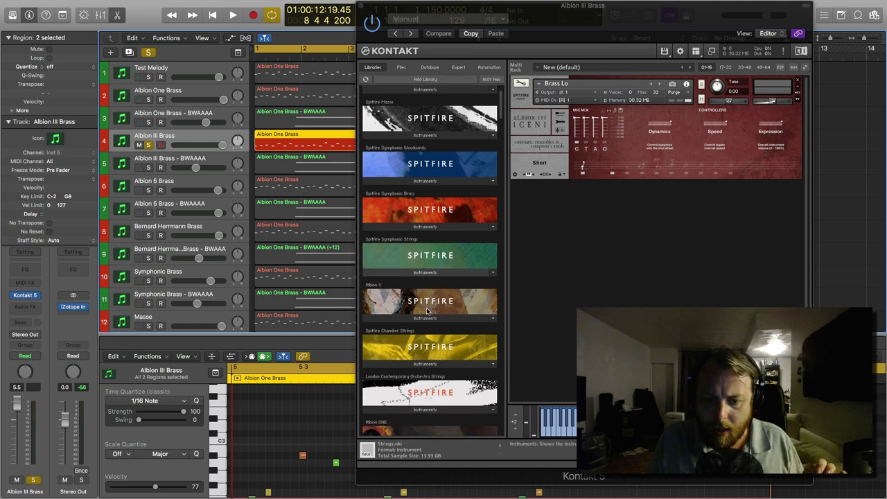
scroll(427, 311, "down", 1)
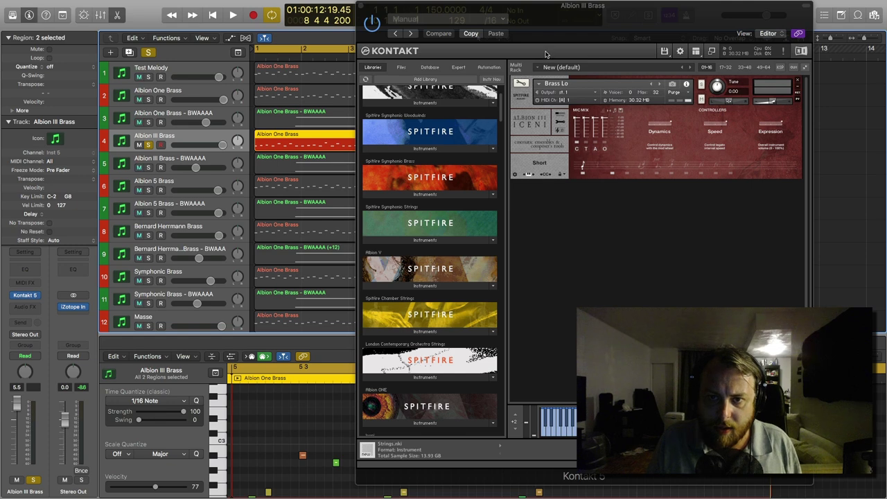
left_click_drag(547, 33, 761, 34)
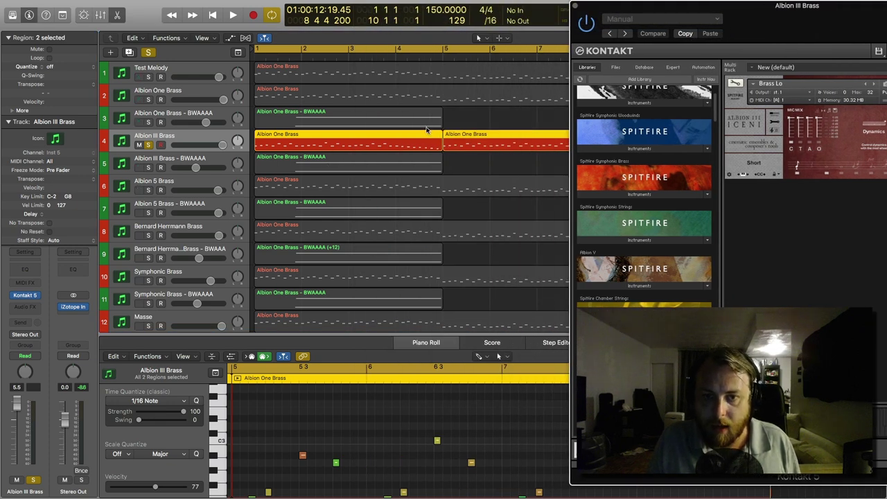
left_click_drag(760, 38, 550, 22)
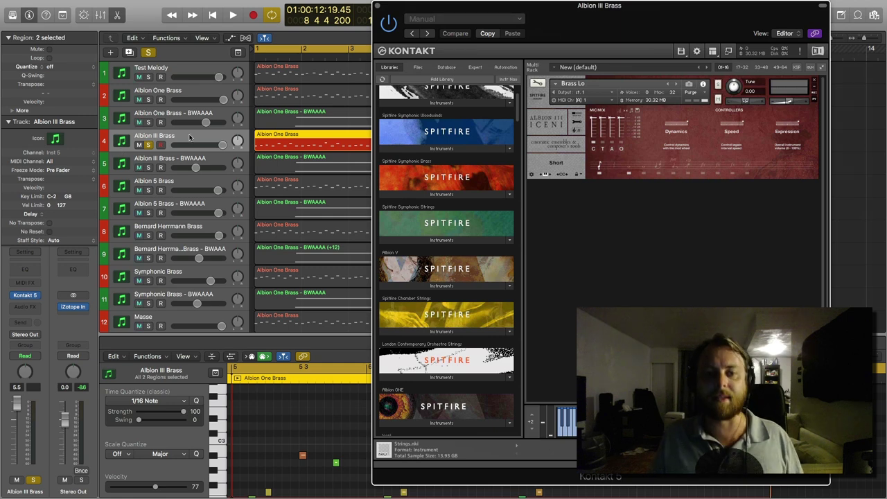
Listen to the soloed Albion III Brass part twice, shifting the Kontakt window during playback.
key("space")
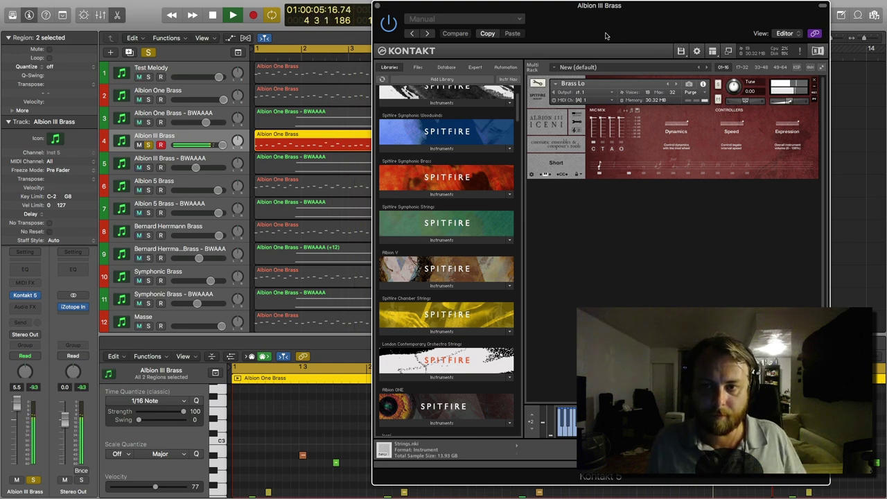
left_click_drag(605, 35, 606, 6)
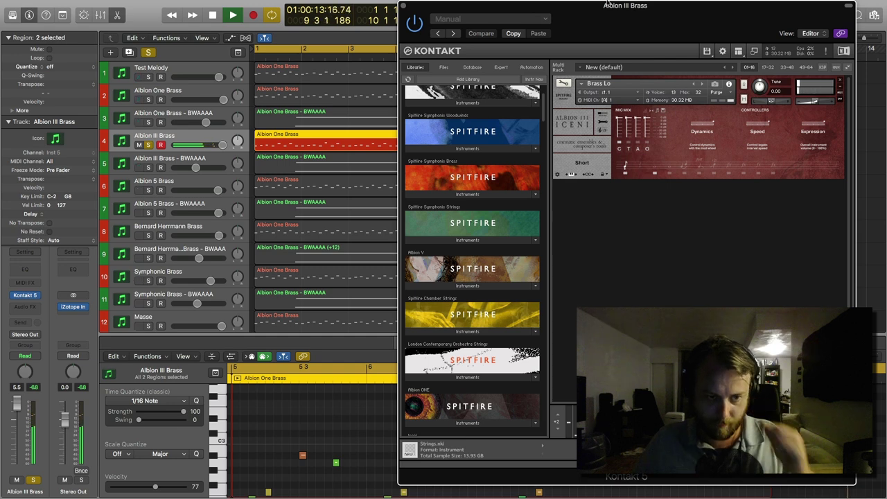
key("space")
key("space")
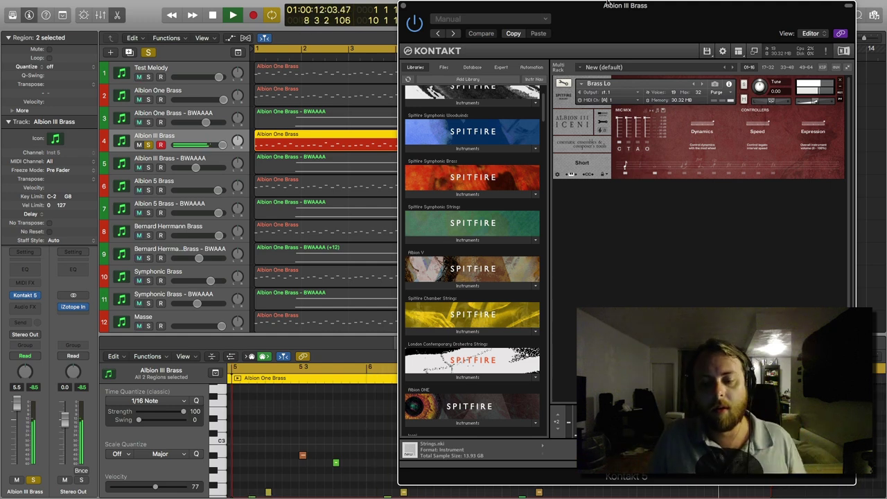
key("space")
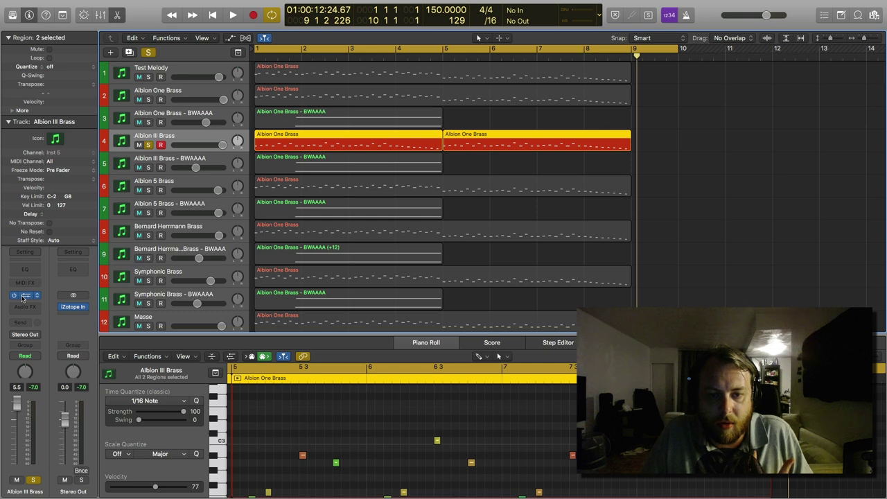
Reopen Kontakt on Albion III Brass, examine the instrument patches in the Iceni library and close the window.
left_click(22, 298)
scroll(414, 319, "down", 5)
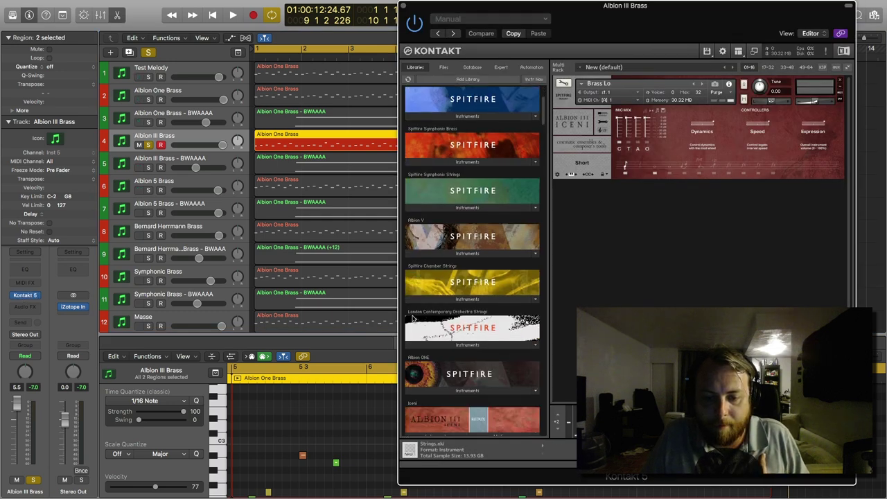
left_click(450, 334)
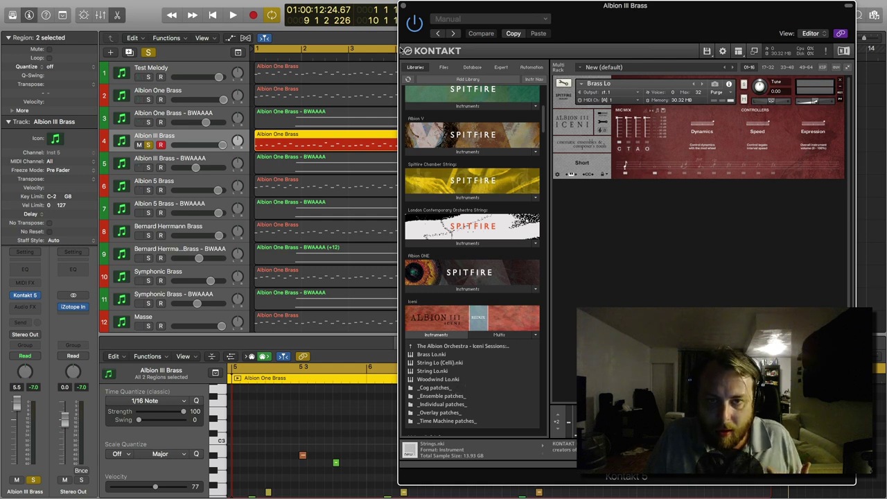
left_click(403, 7)
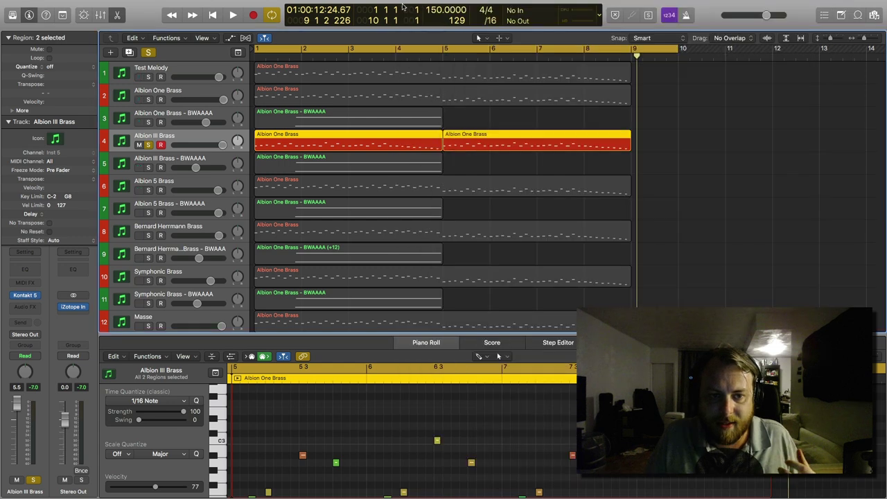
Switch the solo from Albion III Brass to Albion 5 Brass, open its Kontakt instrument and move that window aside.
left_click(149, 146)
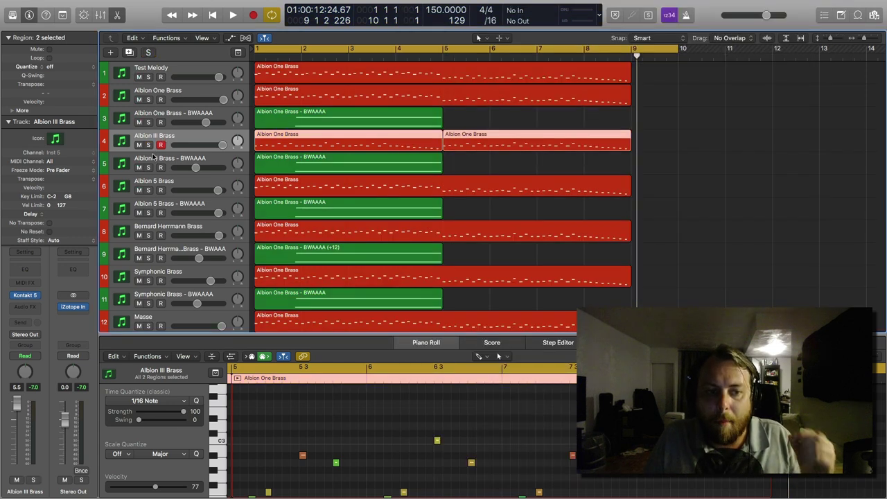
left_click(148, 190)
left_click(178, 185)
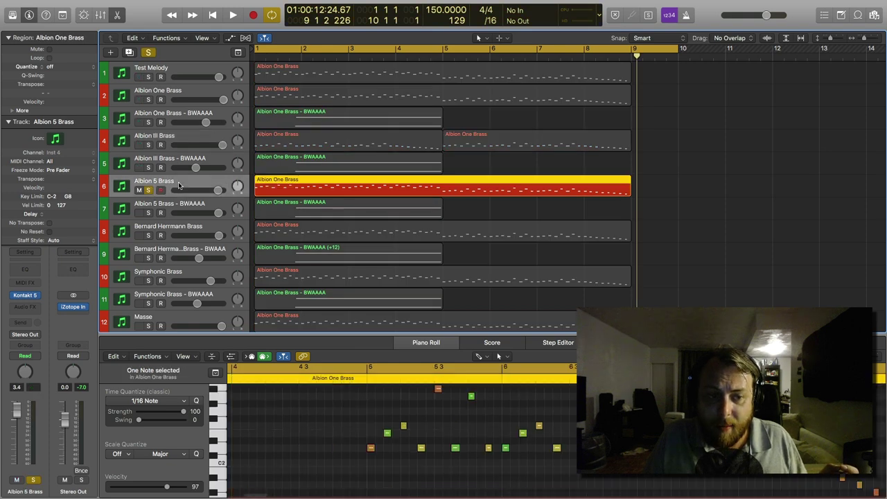
left_click(25, 297)
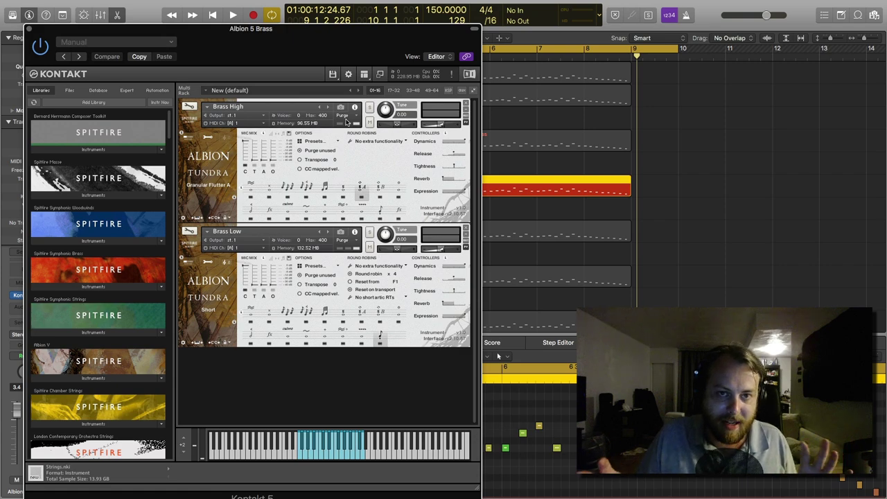
left_click_drag(274, 54, 662, 43)
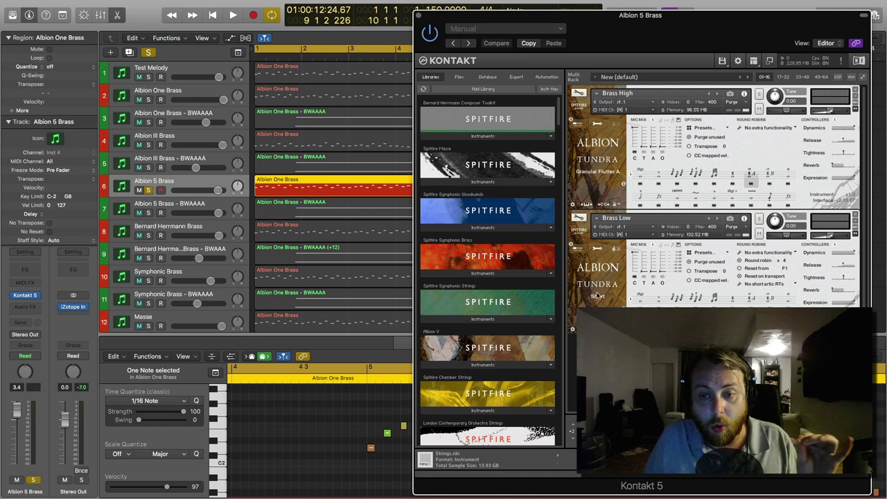
Play the soloed Albion 5 Brass part from the start and move the Kontakt window down to uncover the regions.
key("ctrl+m")
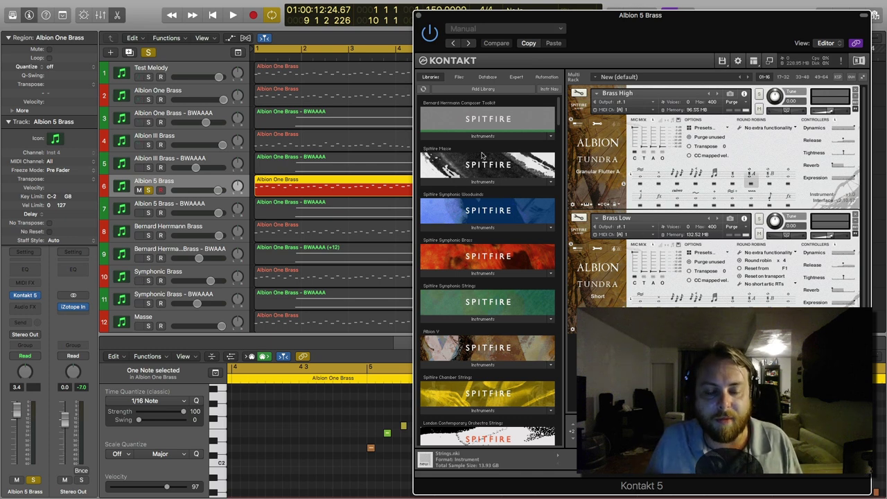
key("space")
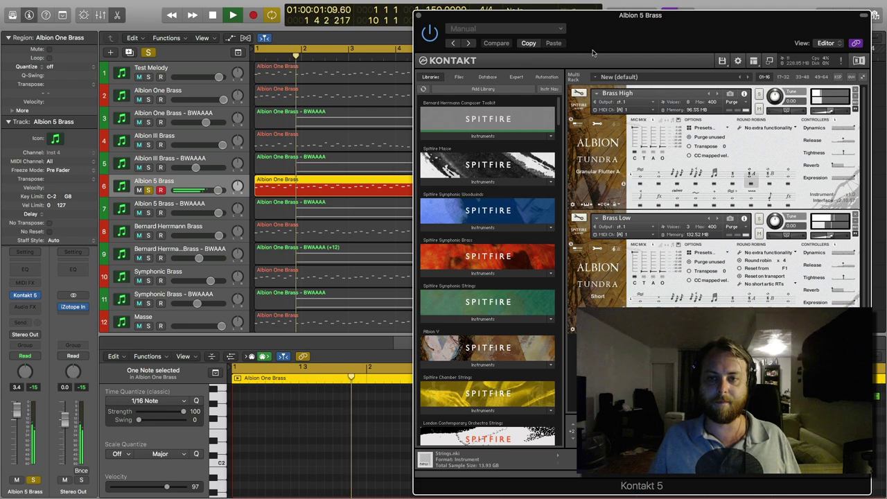
left_click_drag(592, 53, 623, 259)
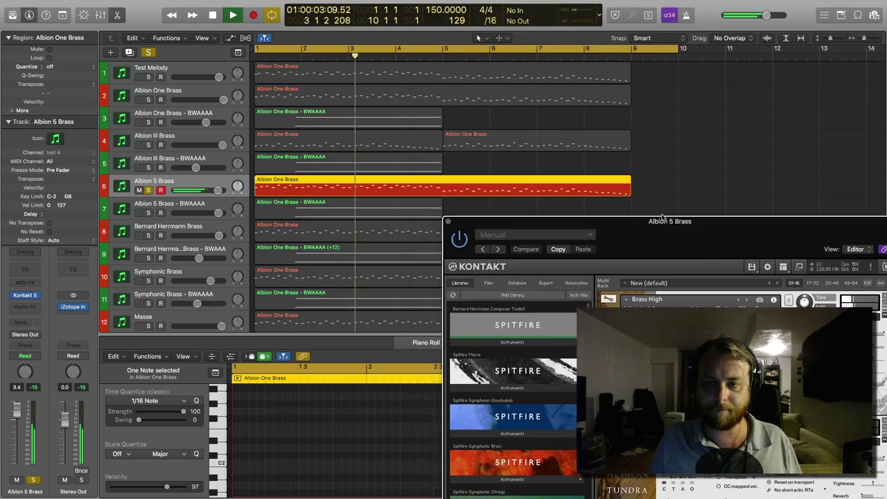
left_click_drag(662, 218, 667, 200)
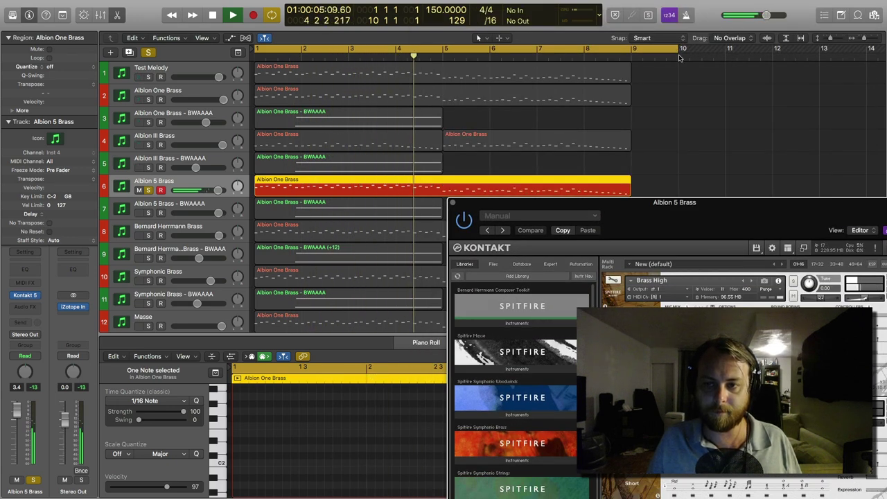
Shorten the cycle range to end at bar 9, bring the Kontakt window back into view and stop playback.
left_click(679, 58)
left_click_drag(683, 48, 634, 50)
left_click_drag(704, 221, 602, 19)
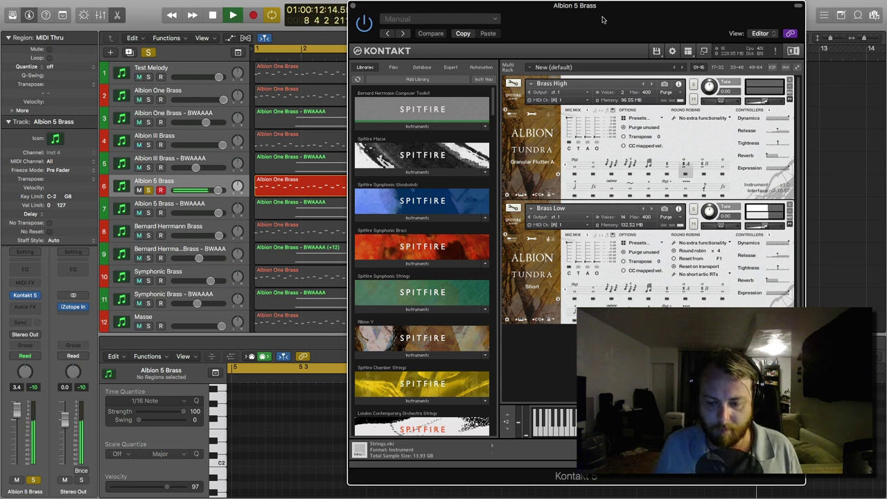
key("space")
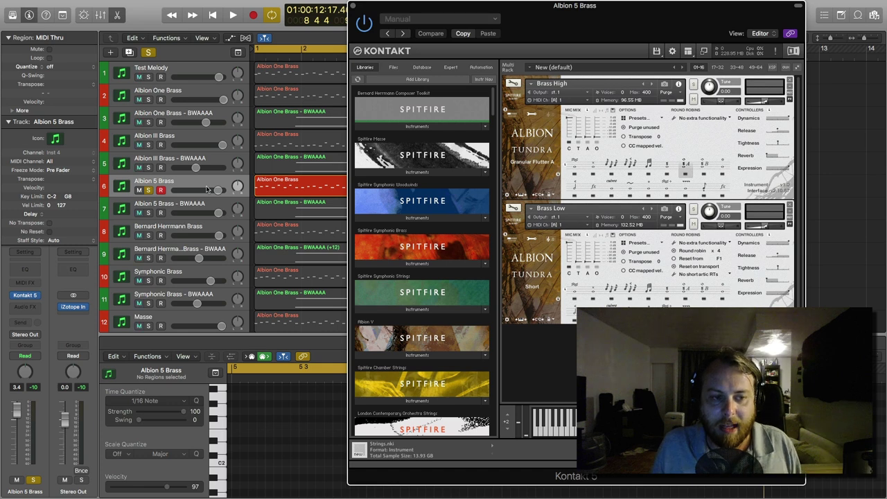
Switch the solo from Albion 5 Brass to Bernard Herrmann Brass and return its track to position 8.
left_click(149, 190)
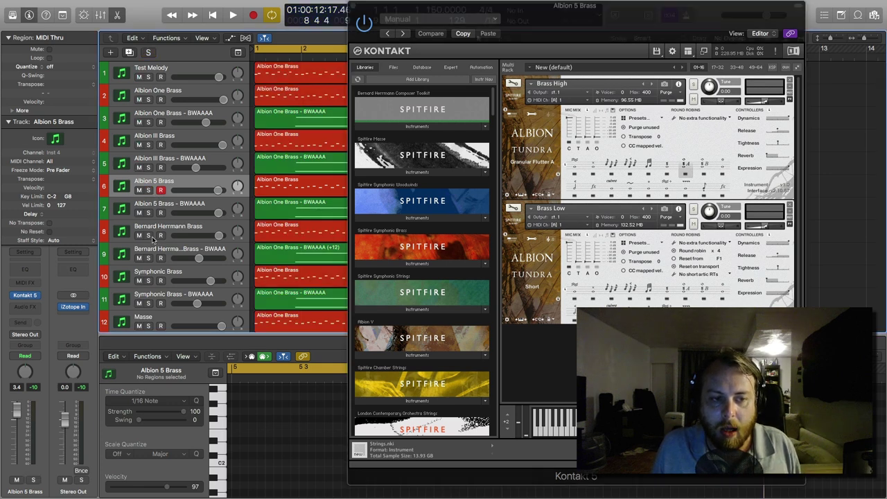
left_click(148, 235)
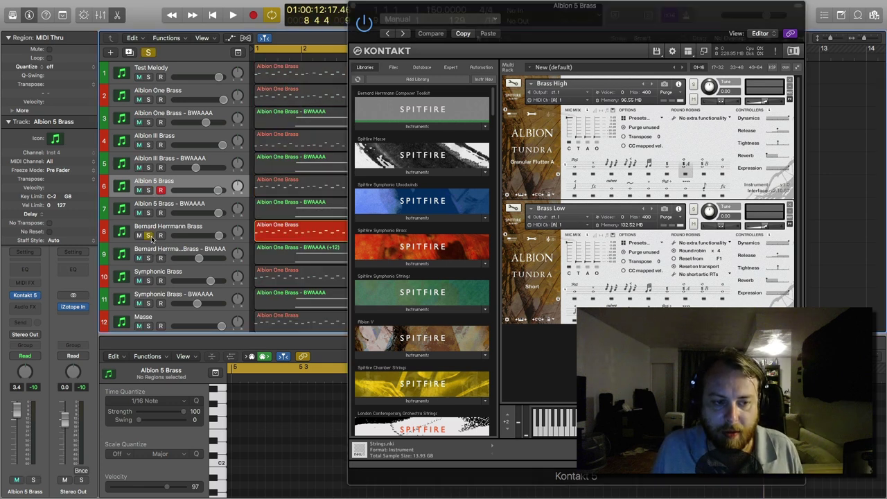
left_click_drag(562, 27, 541, 31)
left_click(298, 231)
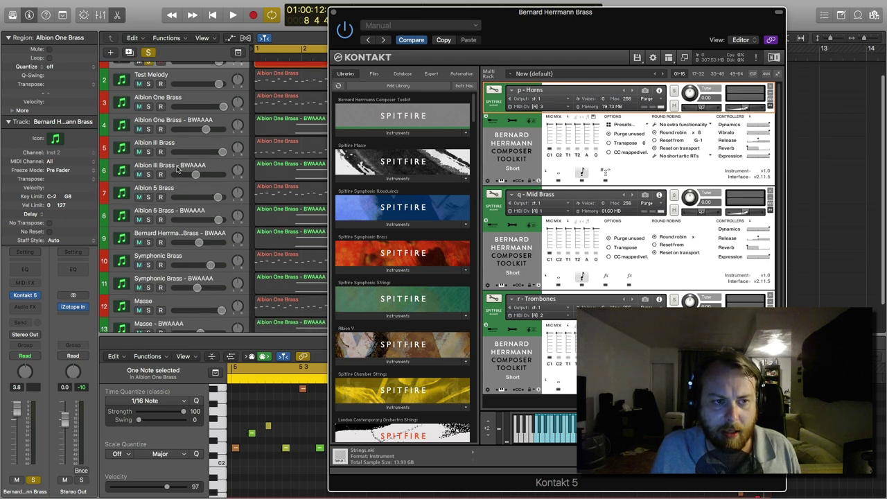
left_click_drag(174, 63, 175, 254)
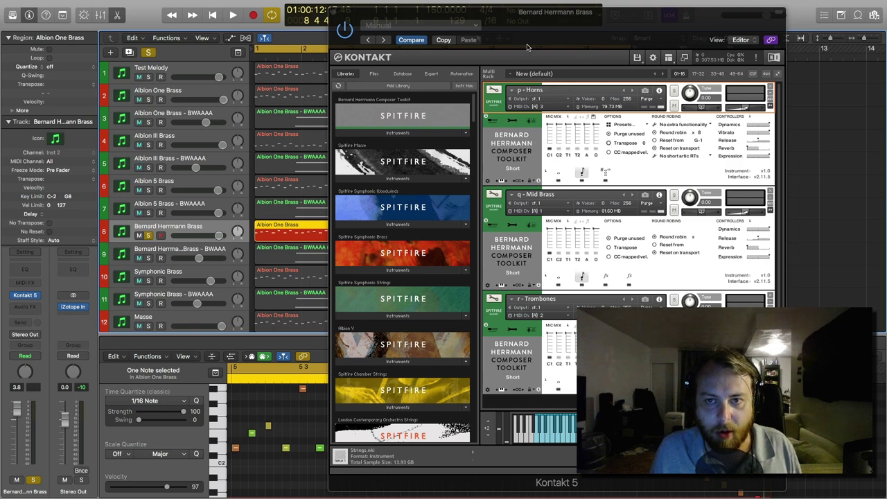
Listen to the soloed Bernard Herrmann Brass part from the start, shifting the Kontakt window during playback.
left_click_drag(527, 41, 736, 38)
key("Return")
key("space")
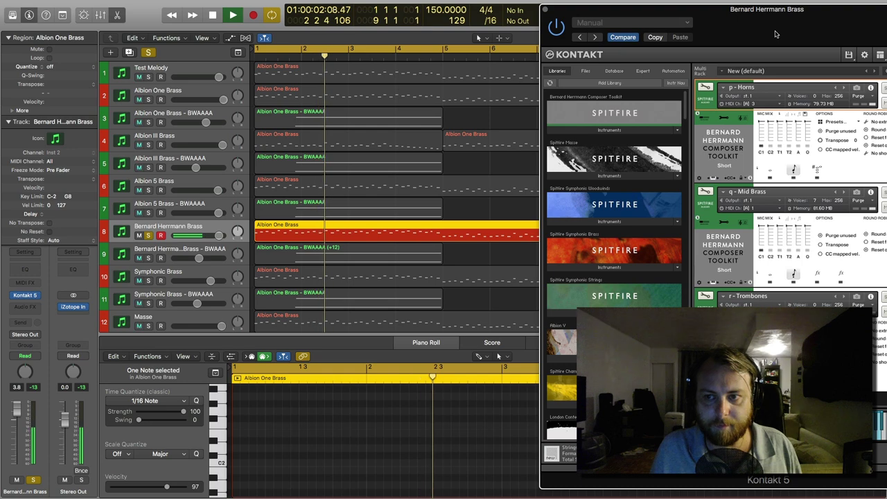
left_click_drag(782, 15, 659, 11)
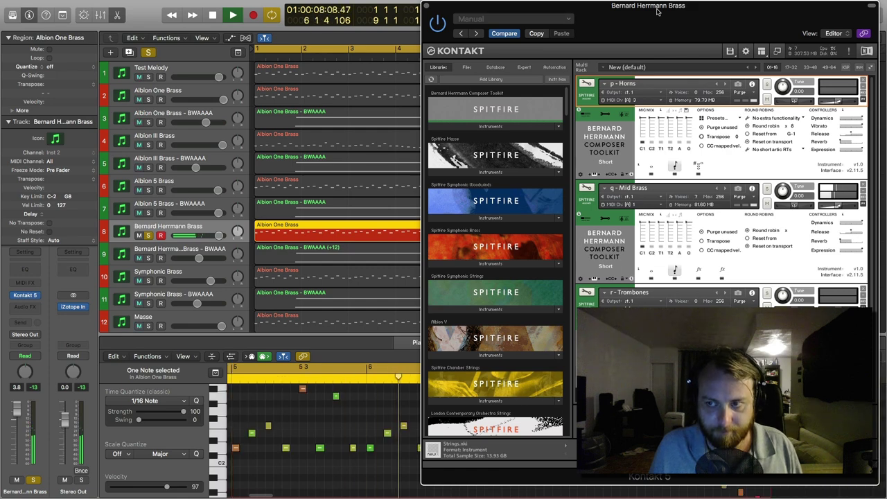
left_click_drag(658, 11, 615, 11)
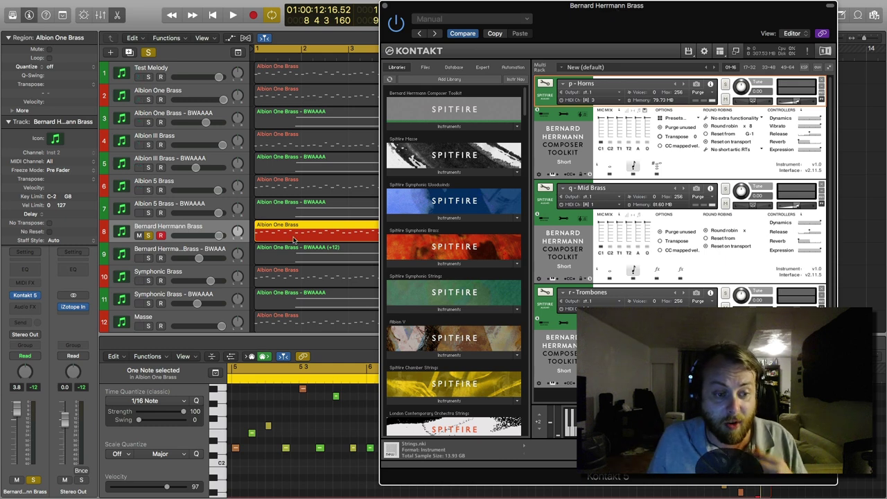
Select and solo the Symphonic Brass track and remove the solo from Bernard Herrmann Brass.
left_click(163, 281)
left_click(148, 281)
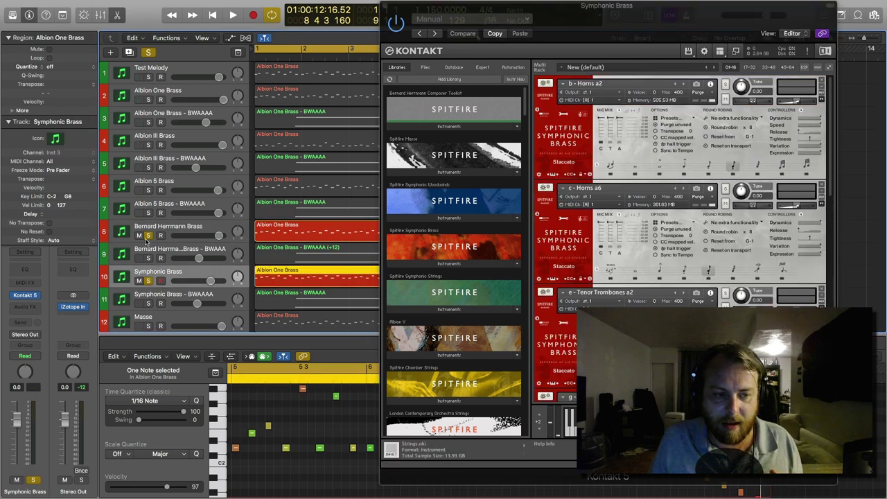
left_click(147, 235)
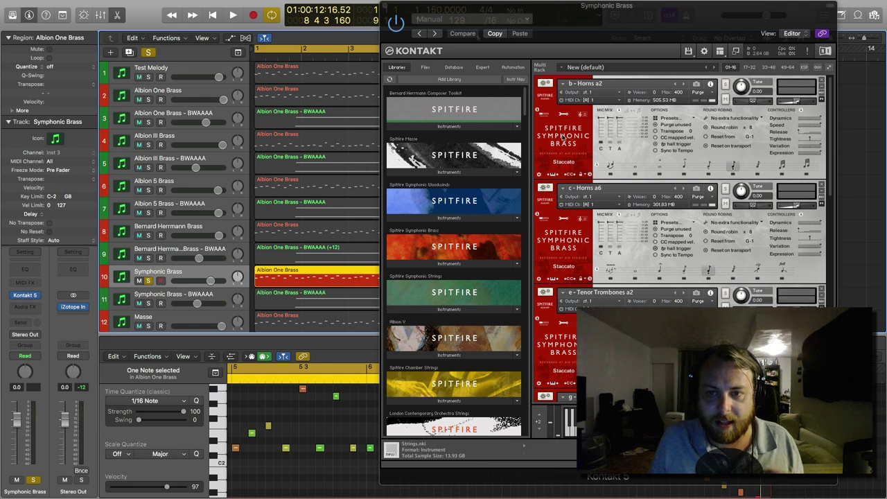
Look through the Symphonic Brass patches loaded in Kontakt, from Horns a2 down to Cimbassi a2.
scroll(782, 233, "down", 5)
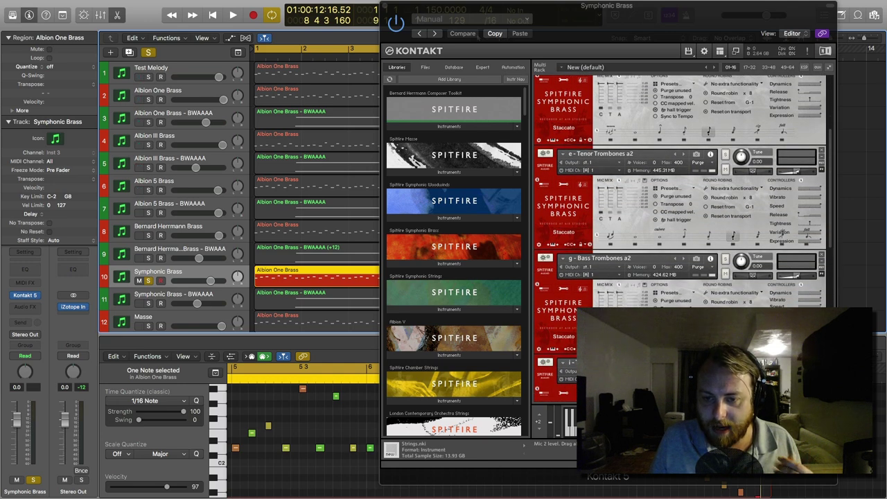
scroll(782, 233, "down", 2)
scroll(780, 200, "down", 8)
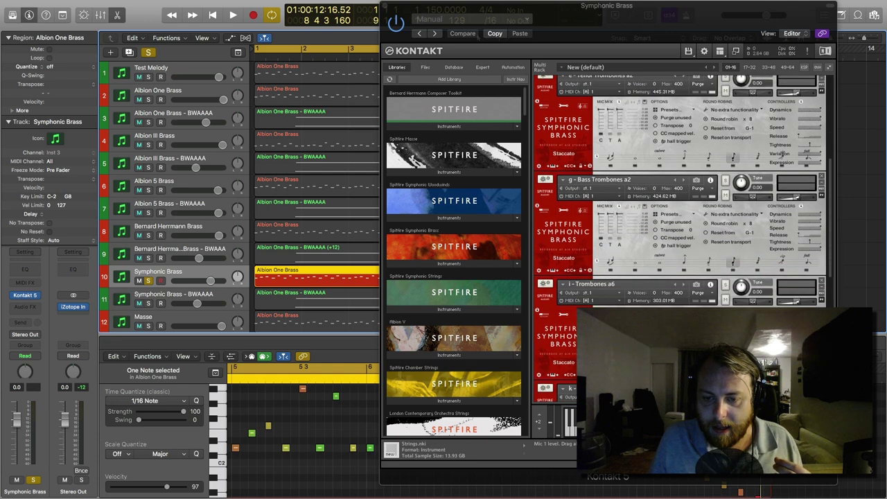
scroll(623, 279, "down", 3)
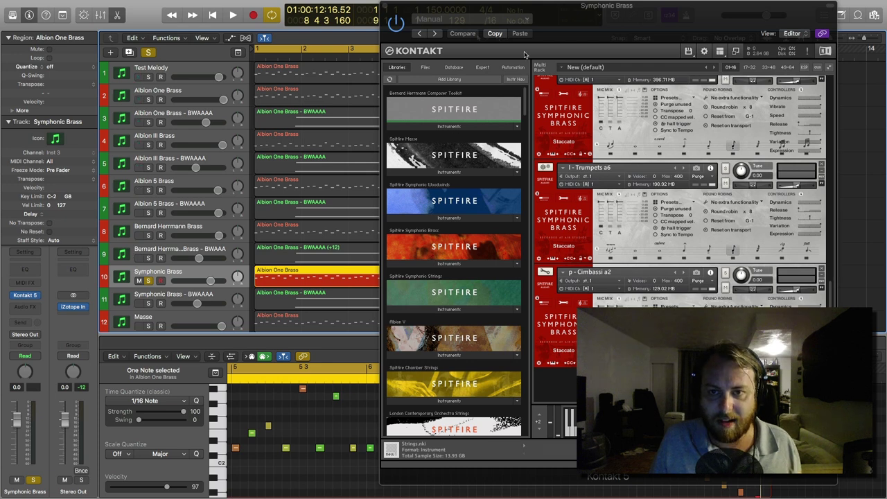
left_click(567, 29)
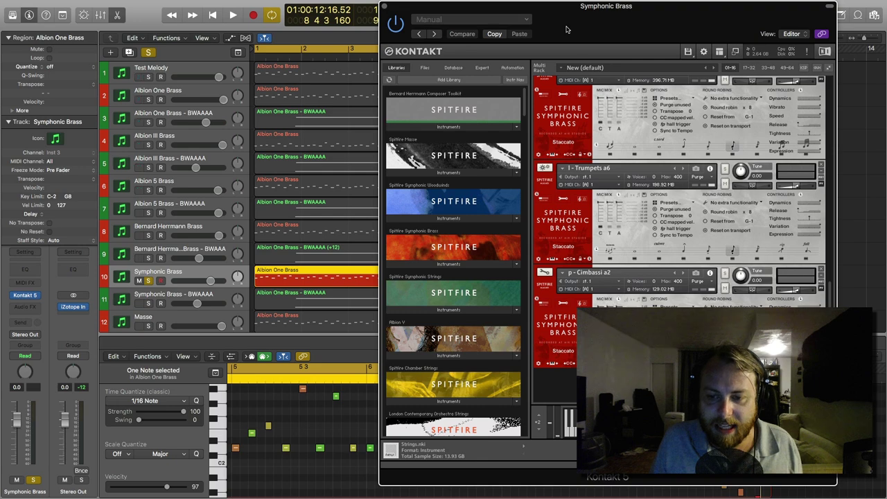
Listen to the soloed Symphonic Brass part from the start, moving the Kontakt window to watch the patches respond, and stop playback.
left_click_drag(554, 32, 646, 18)
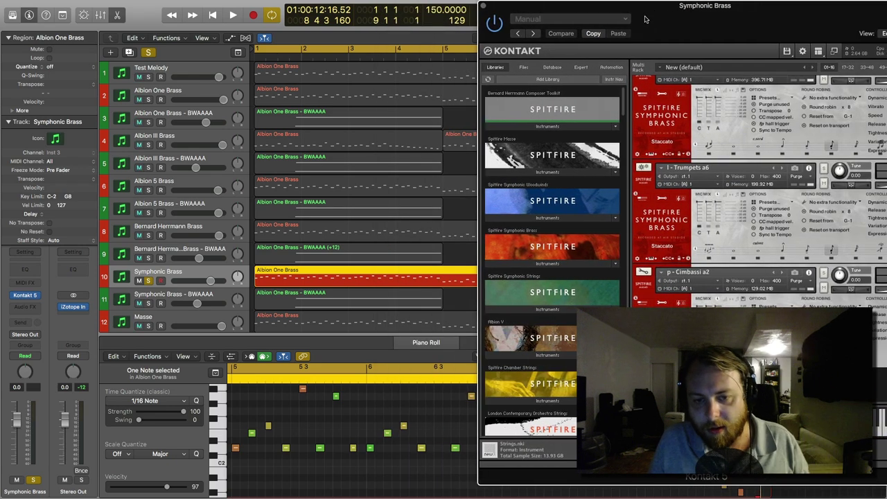
key("Return")
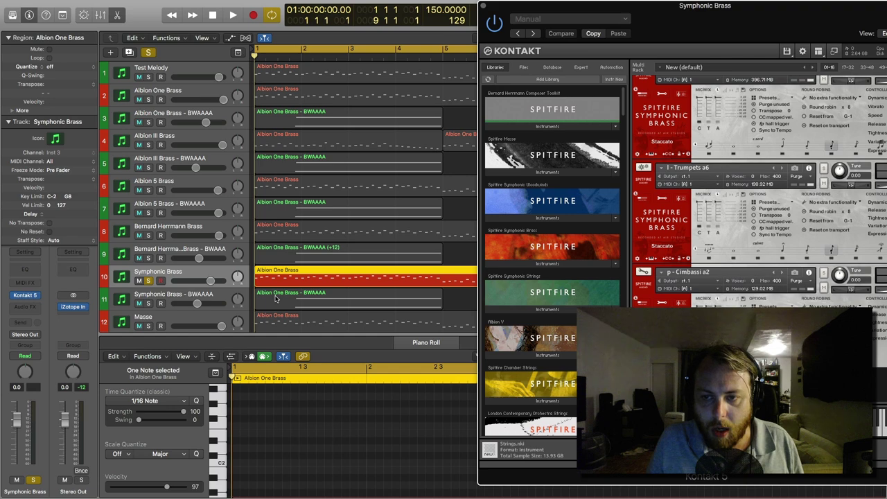
key("space")
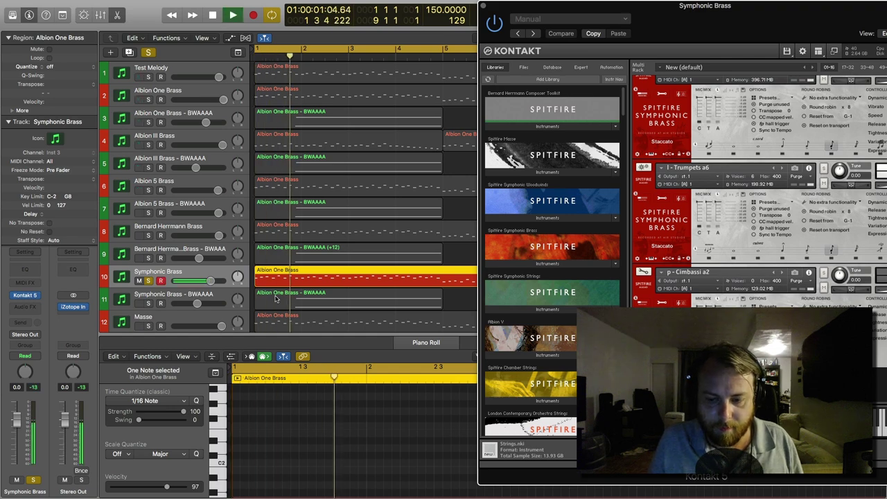
left_click_drag(758, 4, 543, 4)
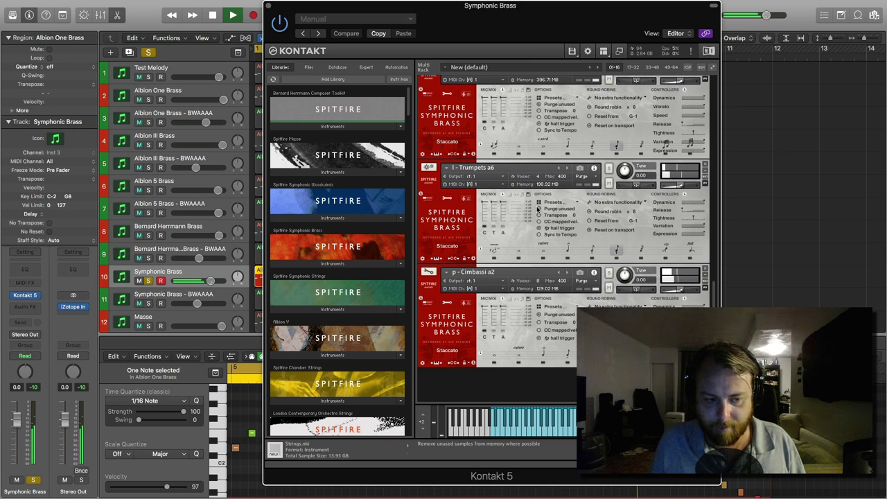
key("space")
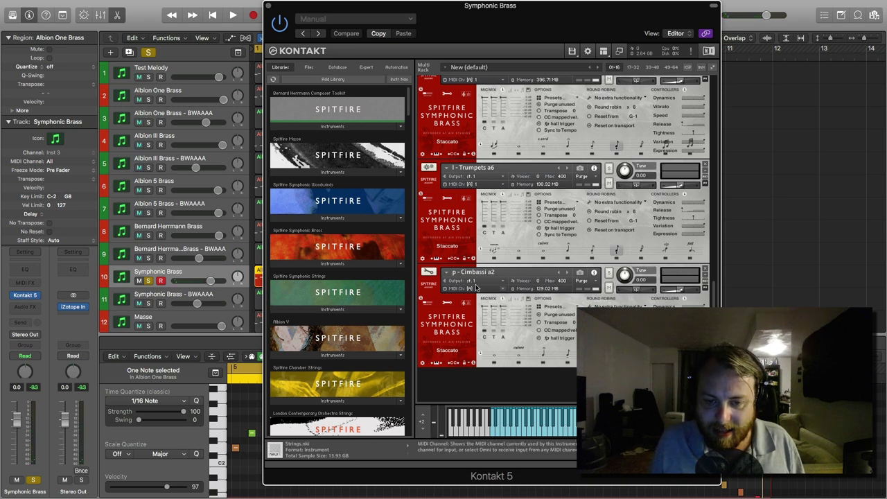
Solo the Cimbassi a2 patch in Kontakt and set playback to start at bar 5 with cycle mode off.
left_click(609, 272)
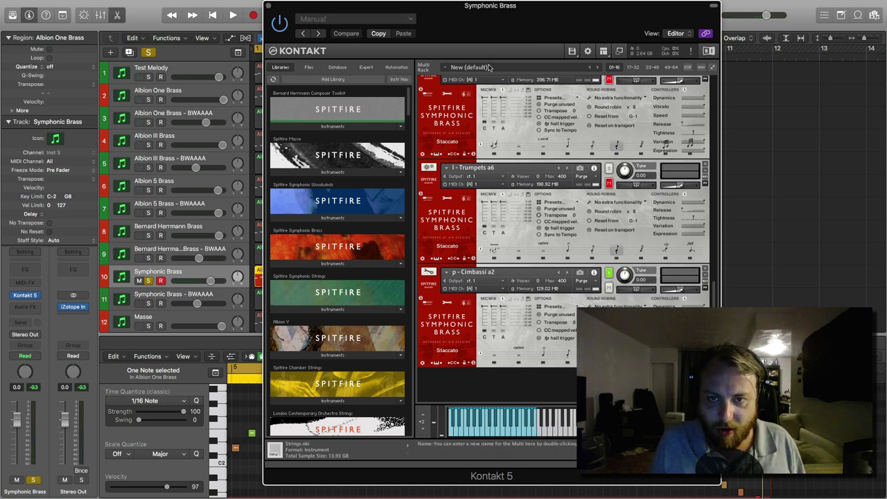
left_click_drag(472, 32, 716, 32)
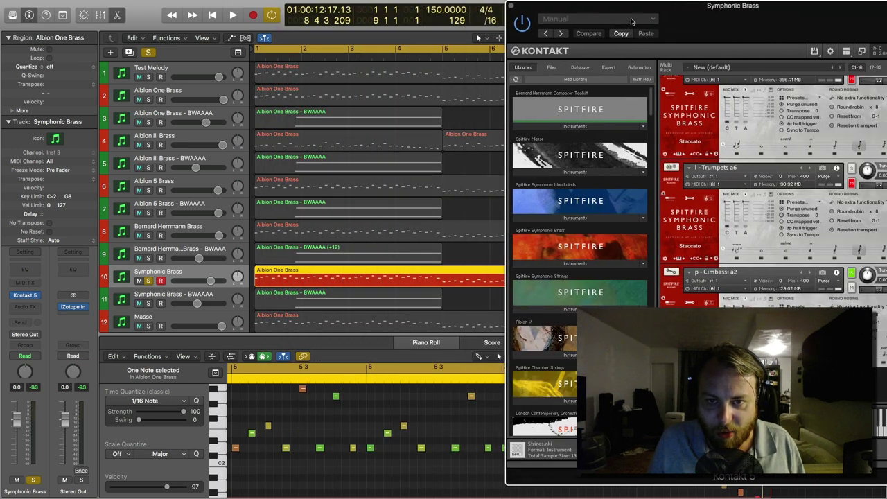
key("c")
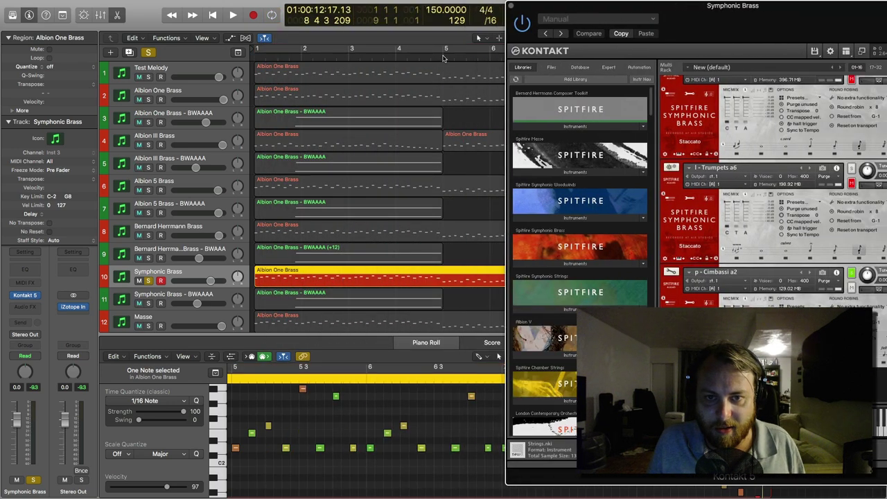
left_click(444, 58)
left_click_drag(745, 16, 594, 12)
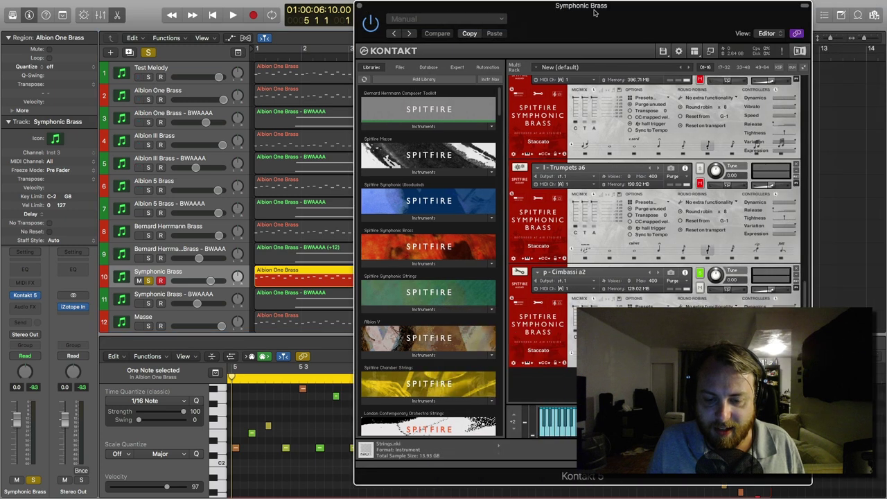
Listen to the Cimbassi a2 patch alone from bar 5, stop at the part's end and unsolo the patch.
key("space")
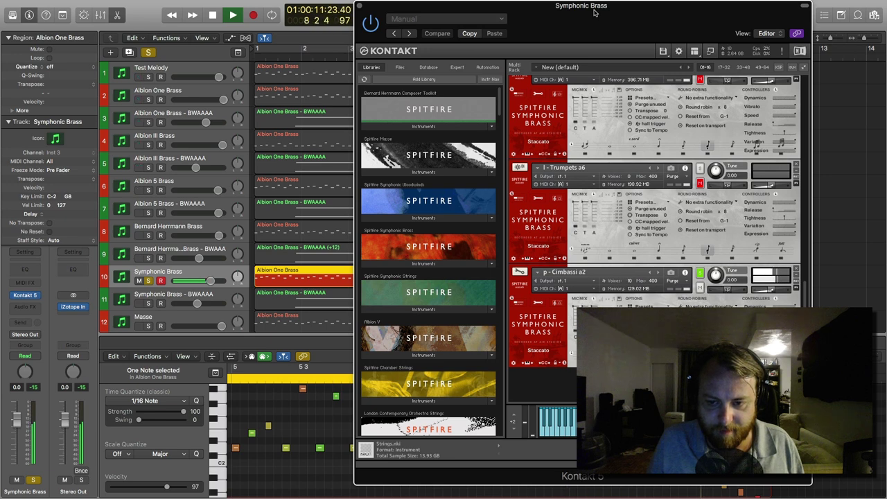
key("space")
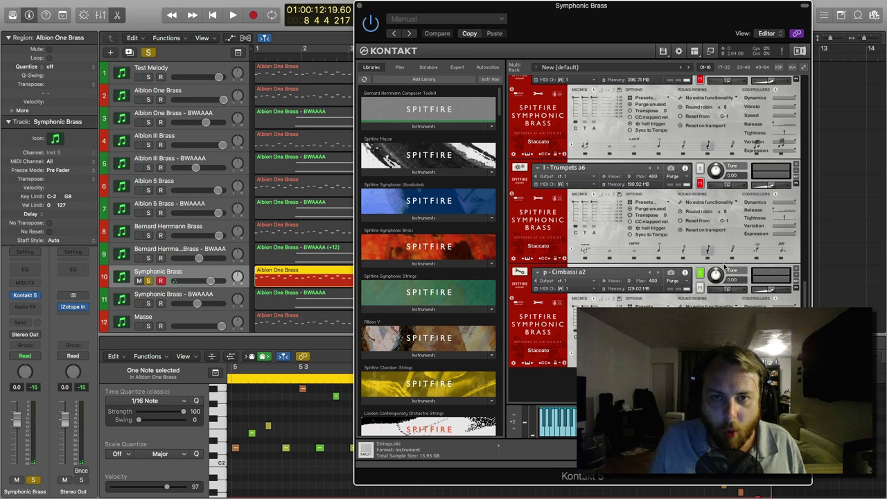
left_click(701, 274)
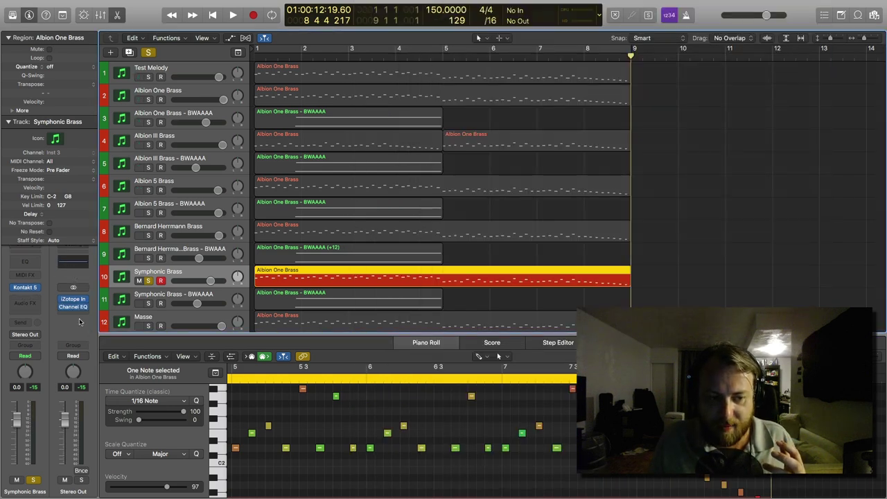
Insert the Audio Ease Altiverb 7 reverb in stereo on the Stereo Out channel, after the Channel EQ.
left_click(78, 316)
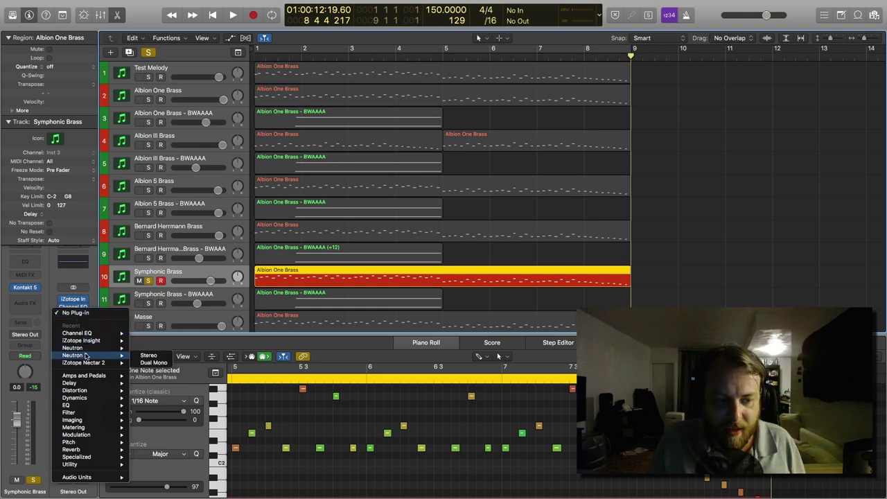
mouse_move(85, 338)
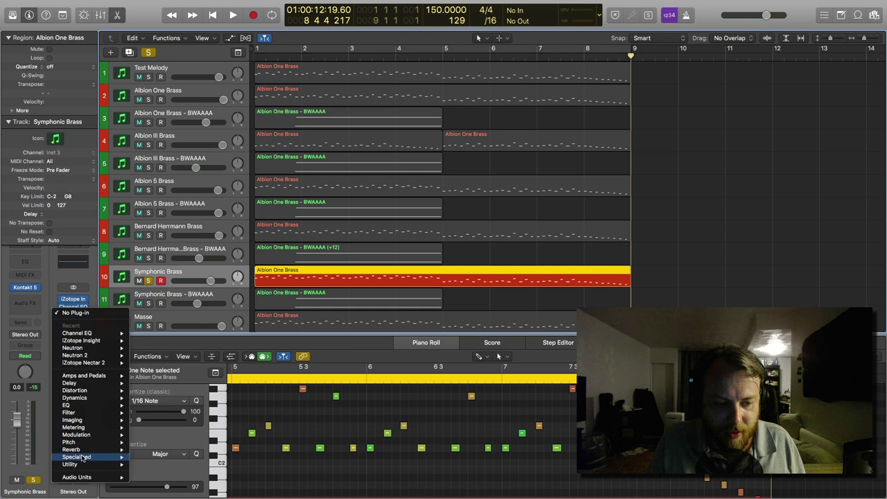
mouse_move(85, 478)
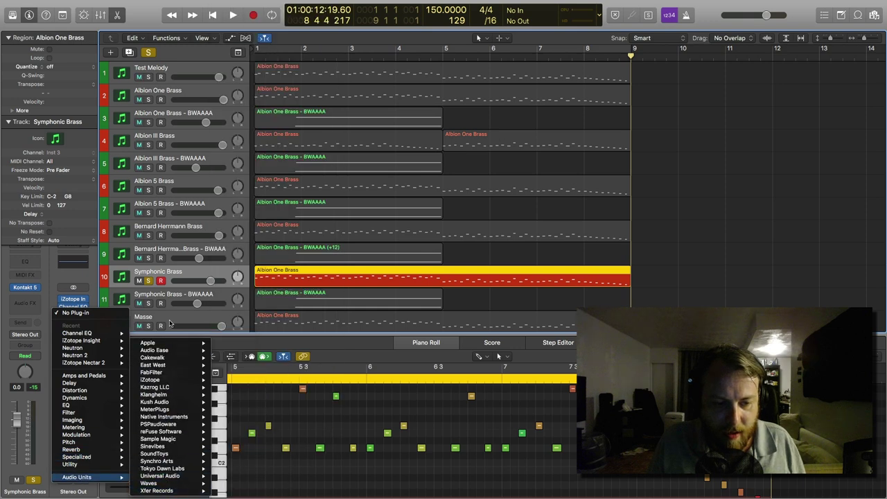
mouse_move(171, 398)
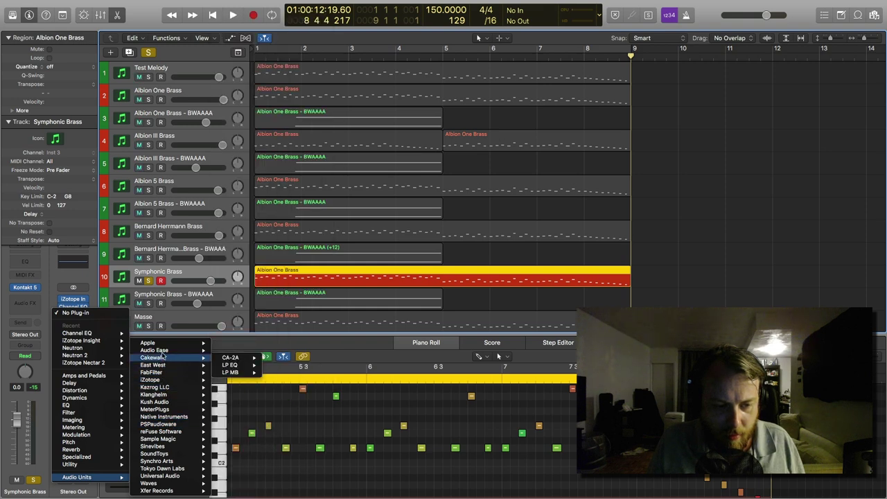
mouse_move(165, 351)
mouse_move(221, 350)
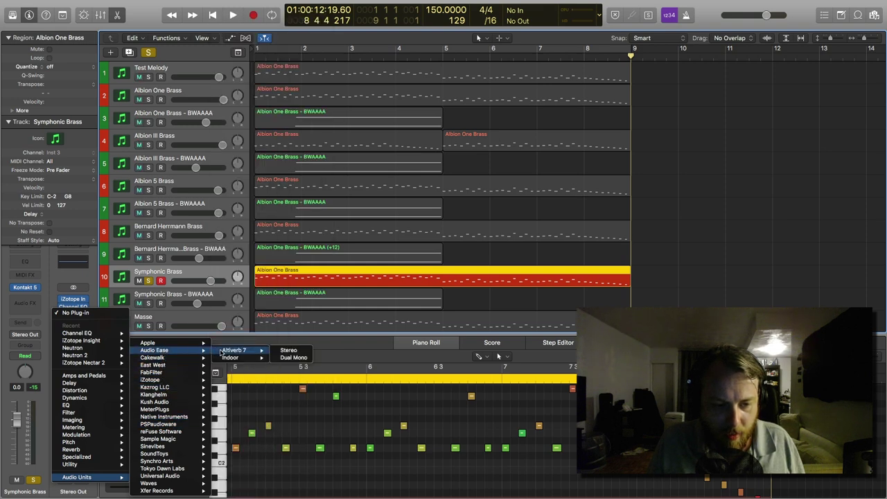
left_click(284, 350)
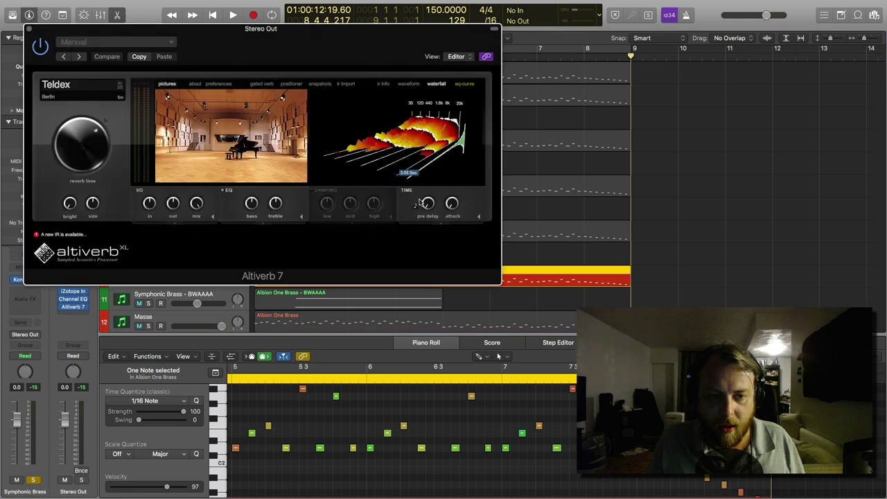
Load the Konzerthaus Berlin large hall impulse response from Altiverb's concert hall collection.
left_click(94, 88)
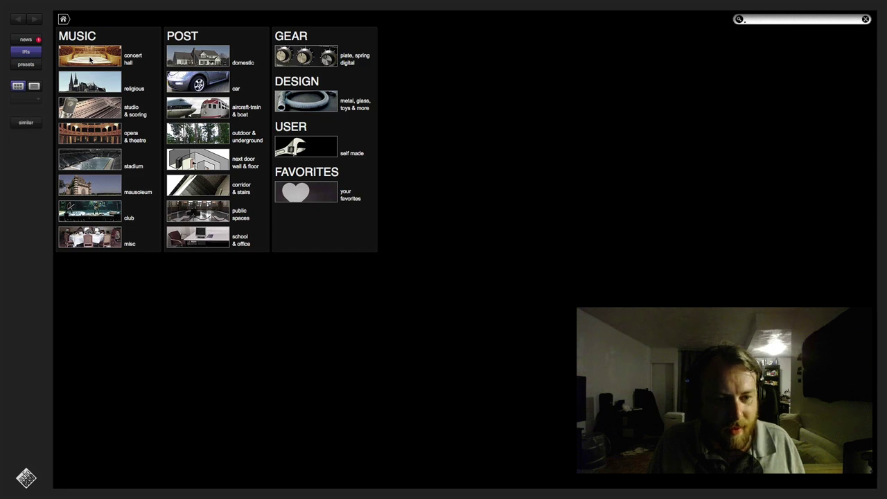
left_click(90, 59)
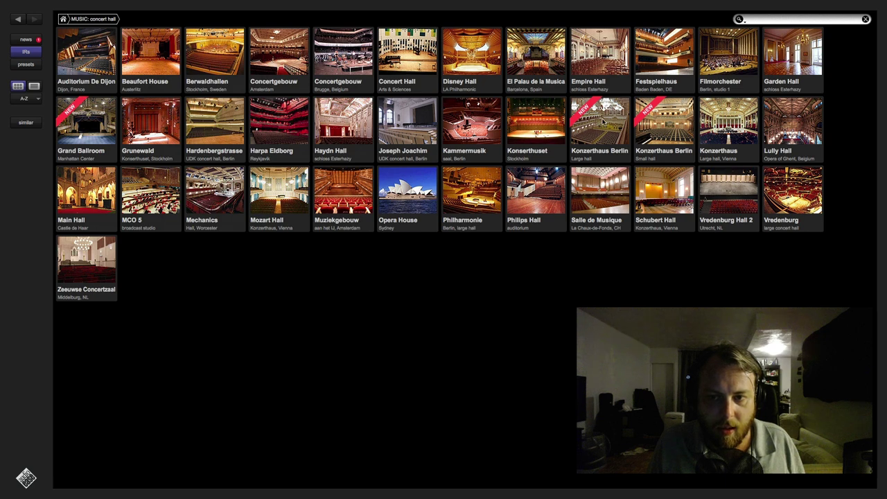
left_click(603, 122)
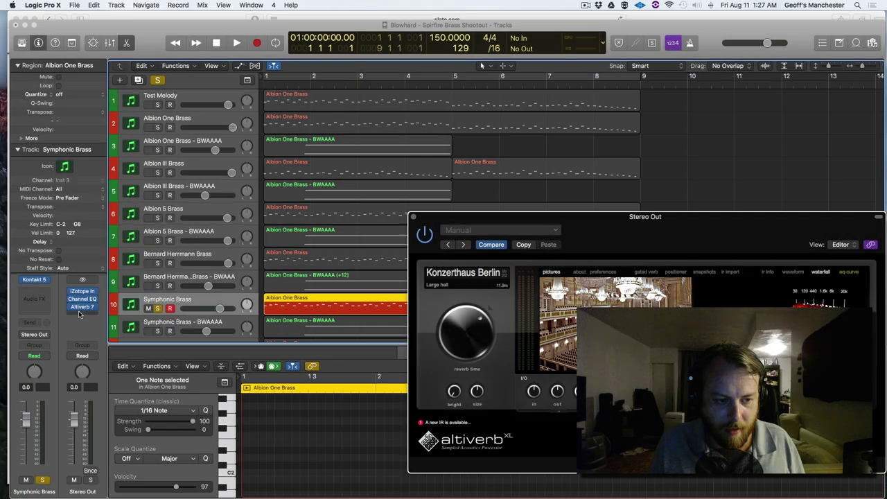
Listen to the soloed Symphonic Brass part through the hall reverb, stop playback, then close and bypass Altiverb.
mouse_move(84, 308)
key("space")
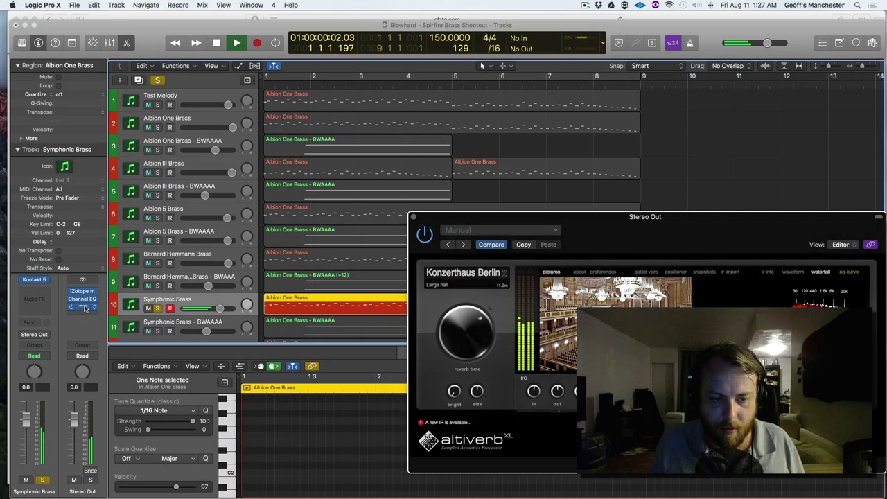
left_click_drag(628, 242, 438, 208)
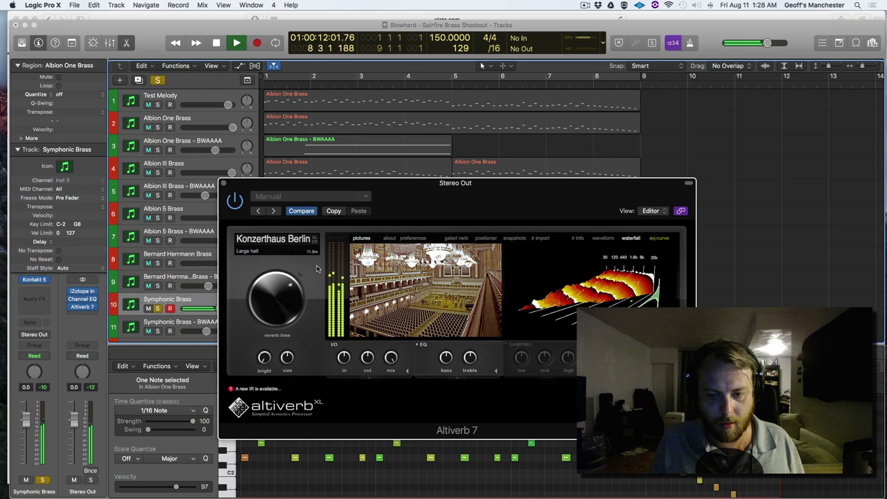
key("space")
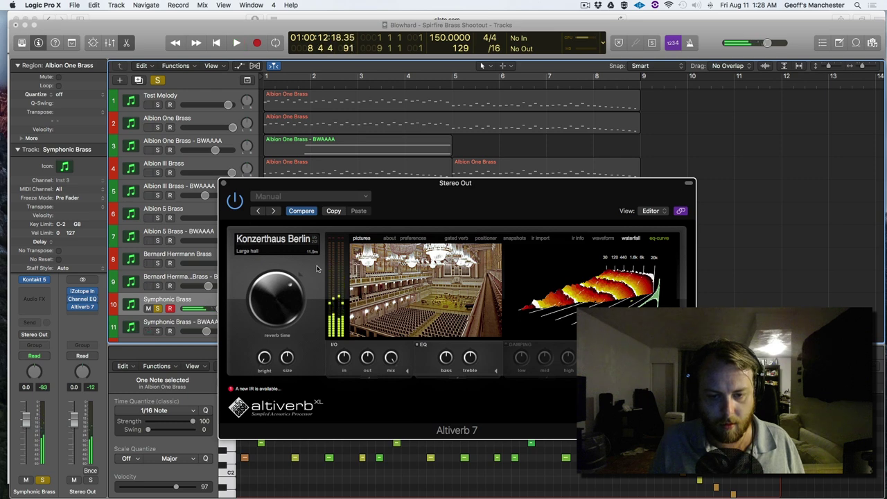
left_click(223, 184)
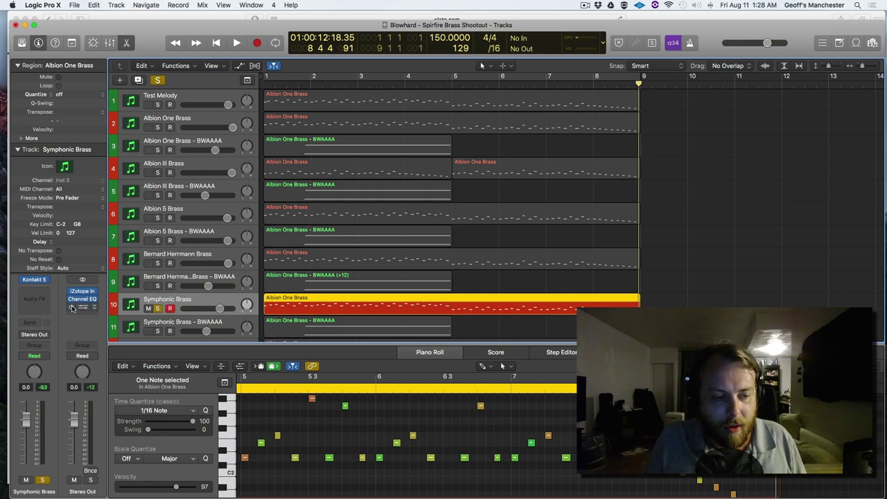
Move the solo from the Symphonic Brass track to the Masse track and select Masse.
scroll(194, 287, "down", 2)
left_click(194, 287)
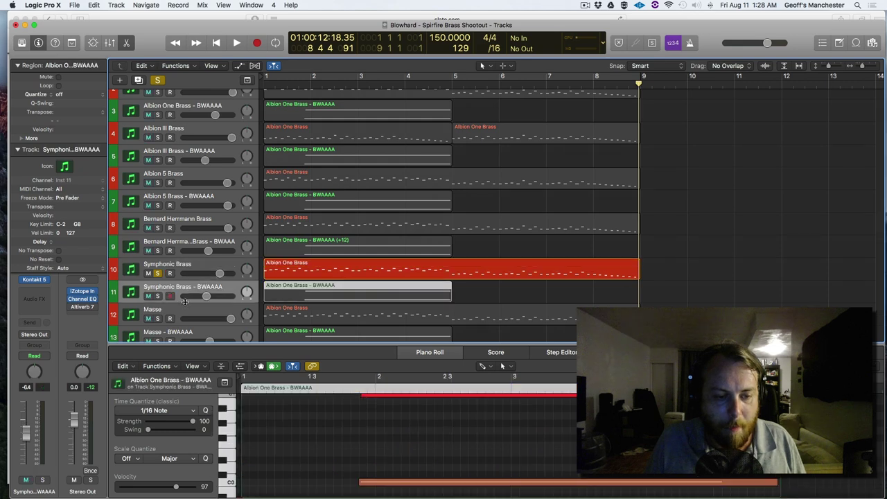
left_click(191, 312)
scroll(180, 298, "down", 2)
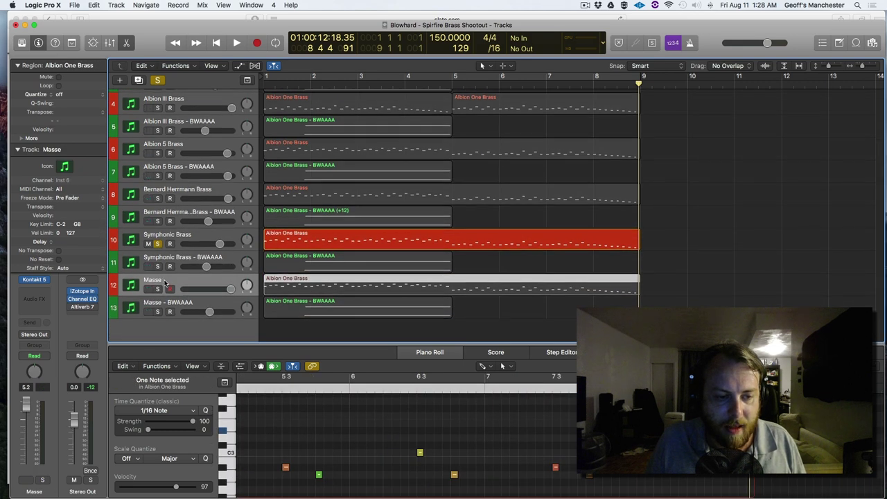
left_click(158, 289)
left_click(157, 243)
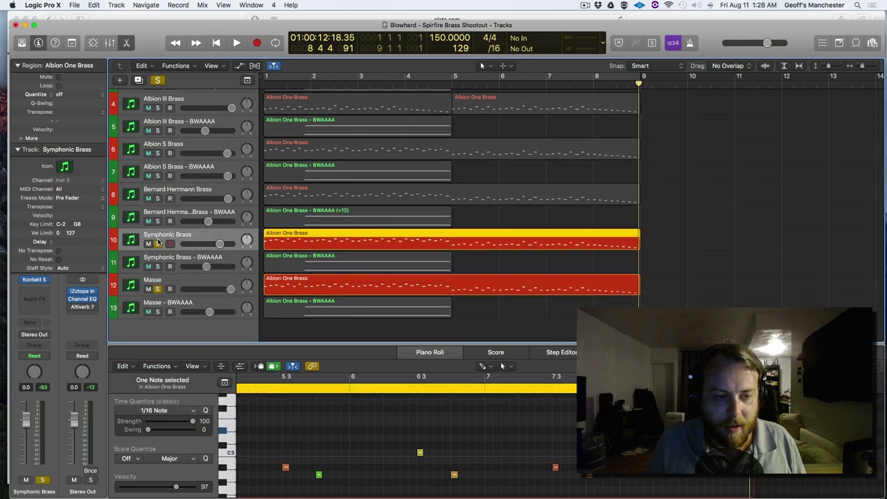
left_click(181, 281)
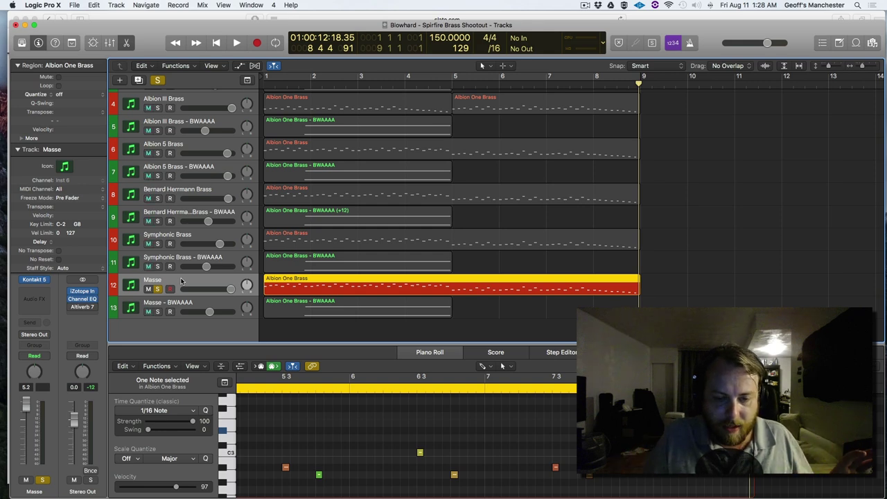
Open the Masse track's Kontakt instrument beside the track list and listen to its melody from the start.
key("Return")
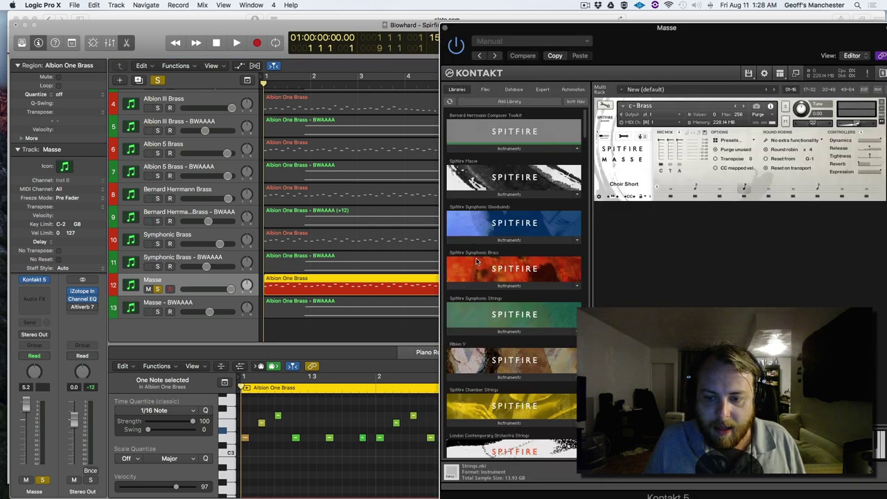
left_click_drag(700, 49, 616, 40)
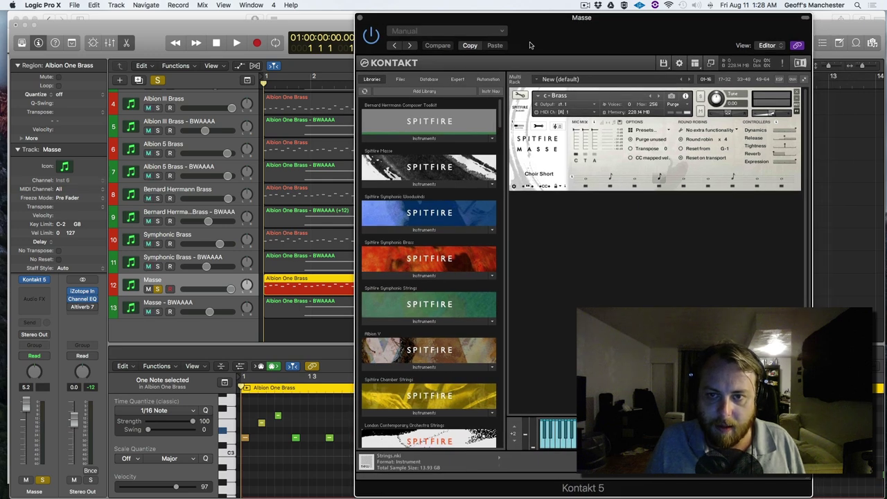
left_click_drag(530, 45, 569, 41)
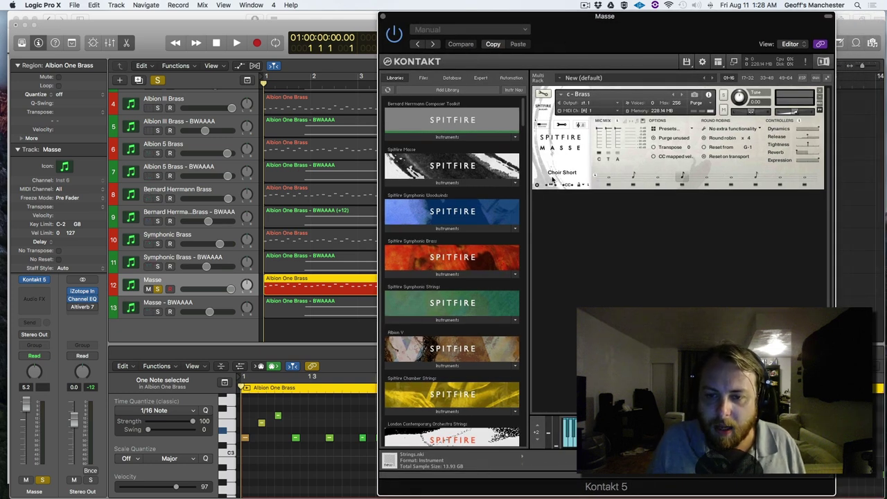
key("space")
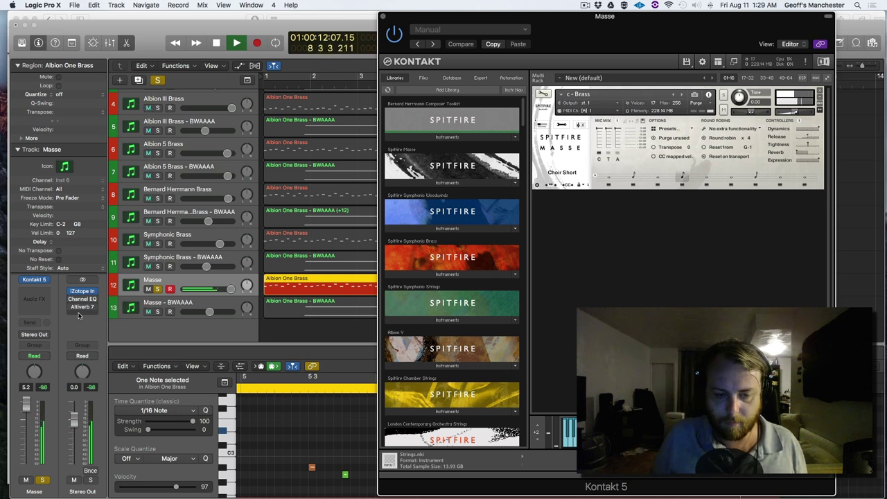
key("space")
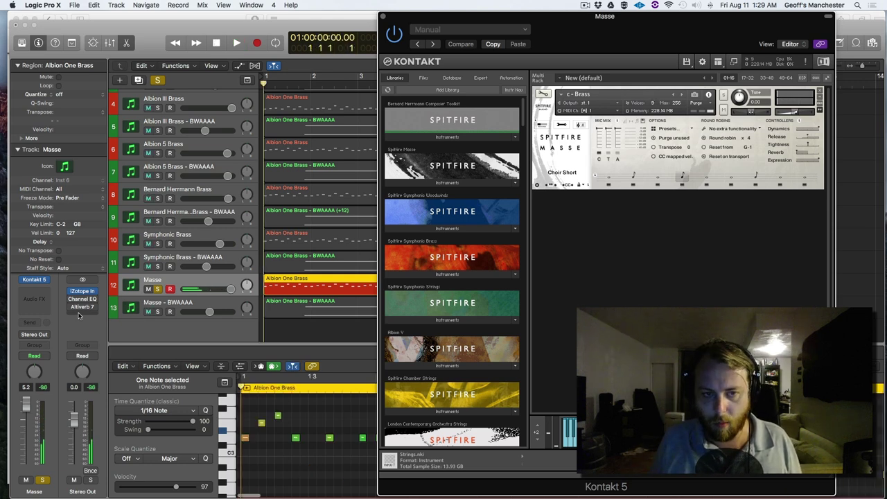
Replay the Masse melody with cycle mode on, stop, then unsolo the track and close its Kontakt window.
key("space")
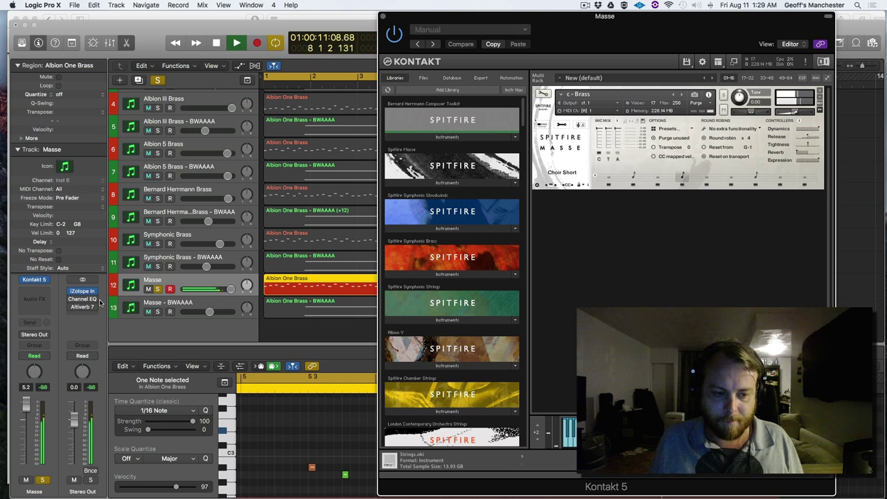
key("space")
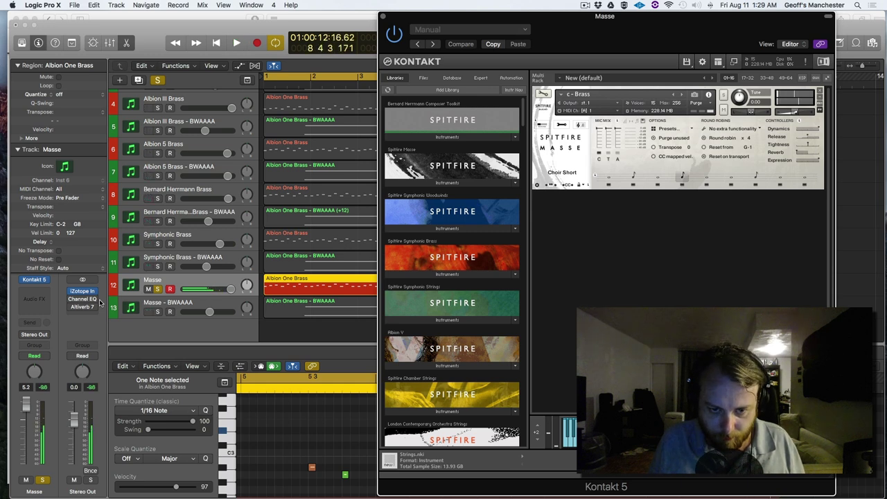
key("space")
key("space")
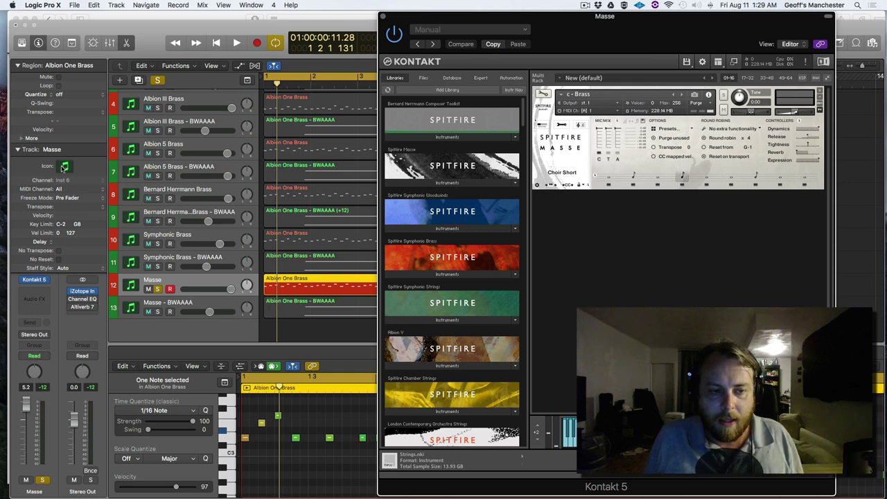
left_click(158, 289)
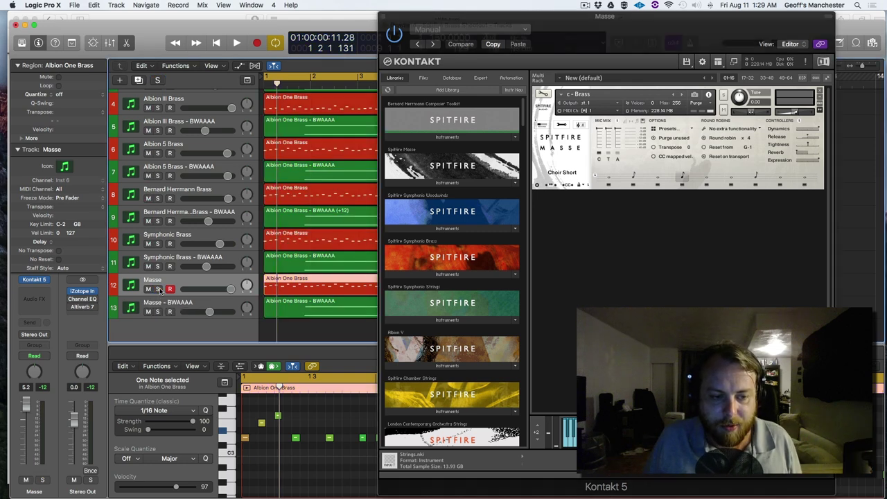
left_click(386, 18)
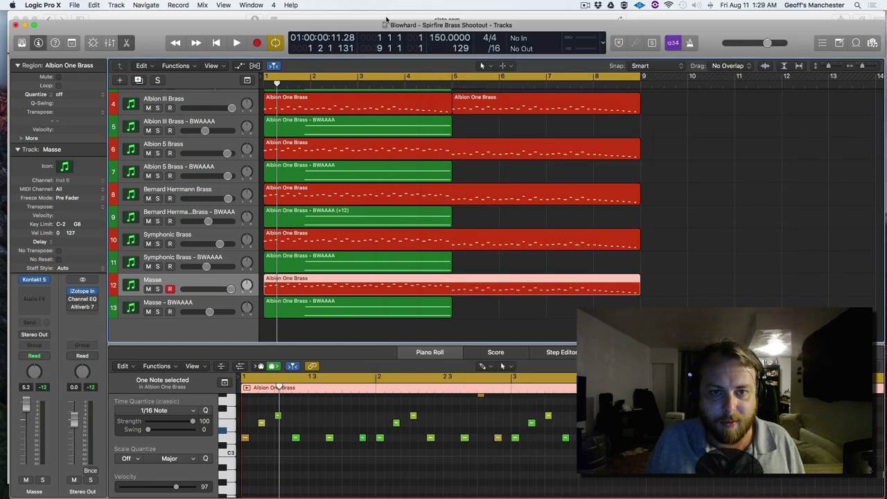
Solo the Albion One Brass - BWAAAA track, return to the start and open its Kontakt instrument beside the track list.
scroll(235, 208, "up", 5)
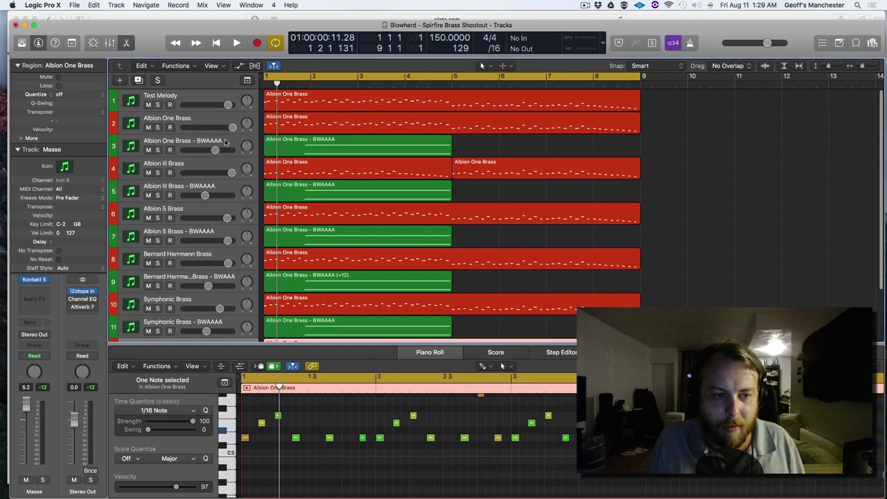
left_click(215, 142)
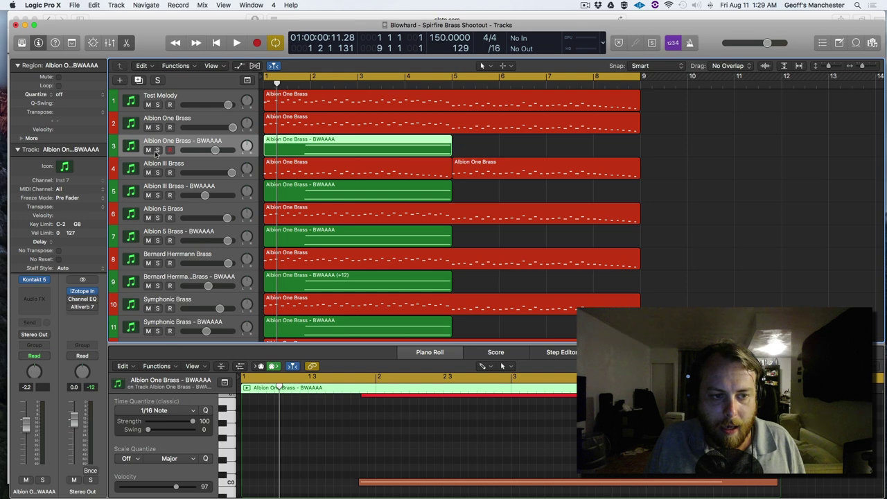
left_click(157, 151)
key("Return")
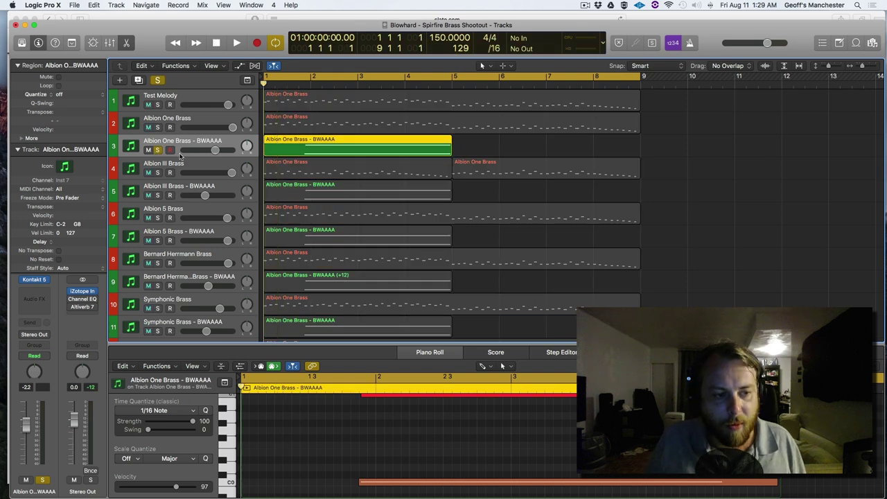
left_click(41, 281)
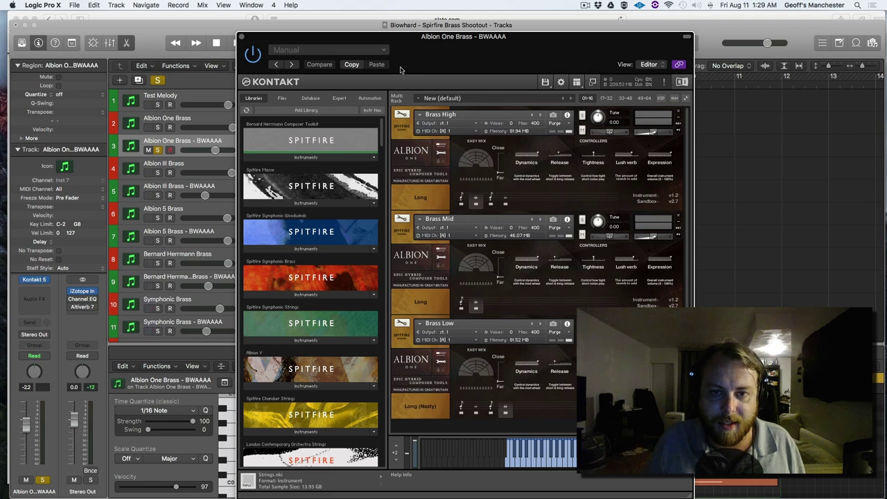
left_click_drag(400, 70, 604, 53)
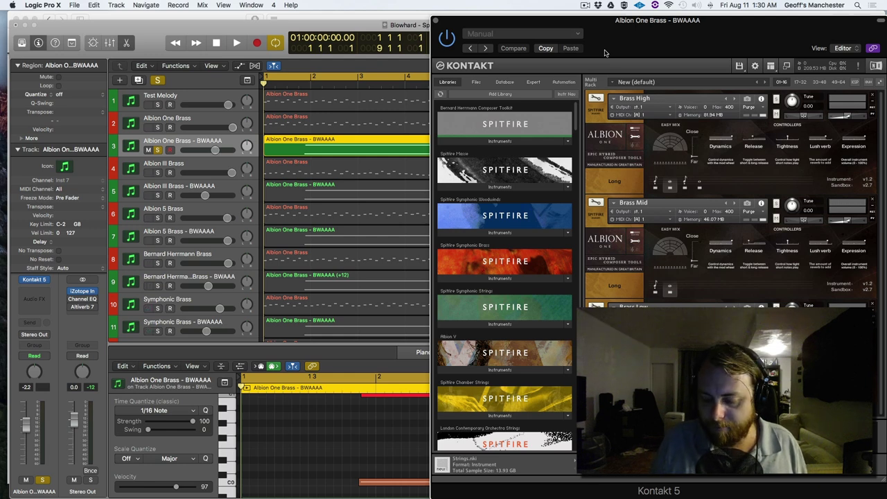
Listen to the Albion One Brass - BWAAAA part while watching its Kontakt patches, stop playback and unsolo the track.
key("space")
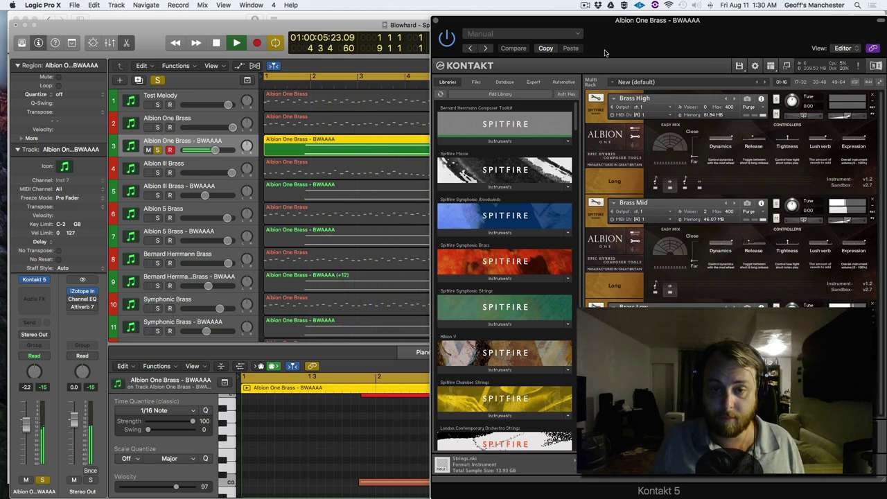
left_click_drag(605, 53, 619, 8)
key("space")
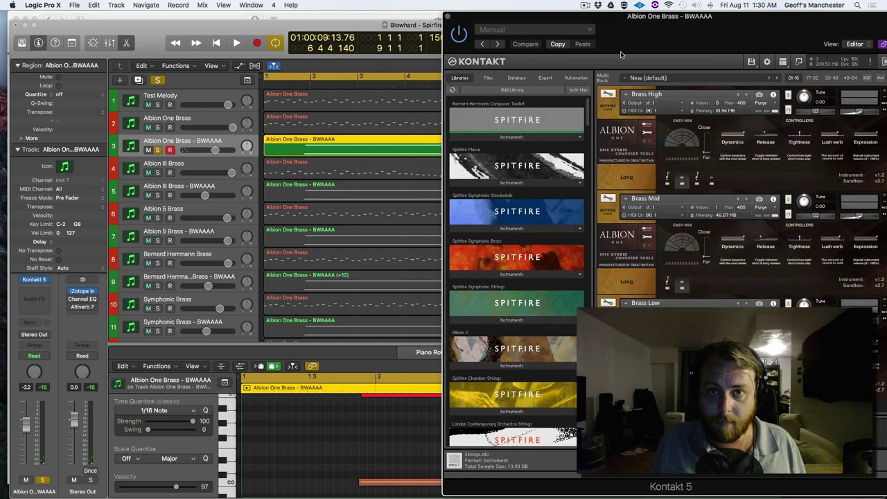
left_click(158, 150)
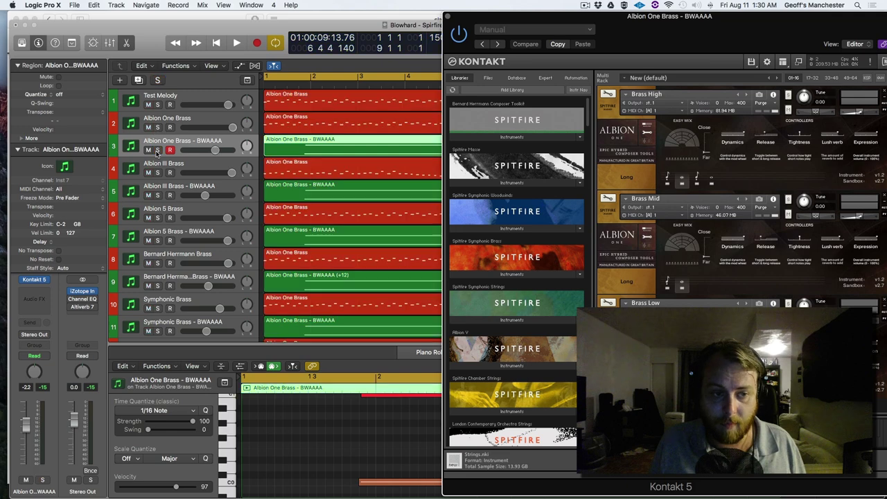
Solo the Albion III Brass - BWAAAA track, listen from the start with its Kontakt instrument shown, stop and unsolo it.
left_click(158, 195)
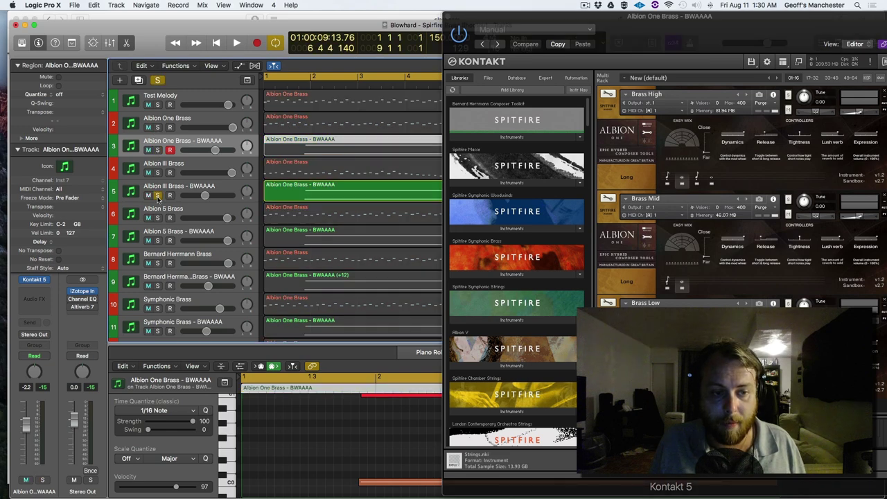
key("Return")
key("space")
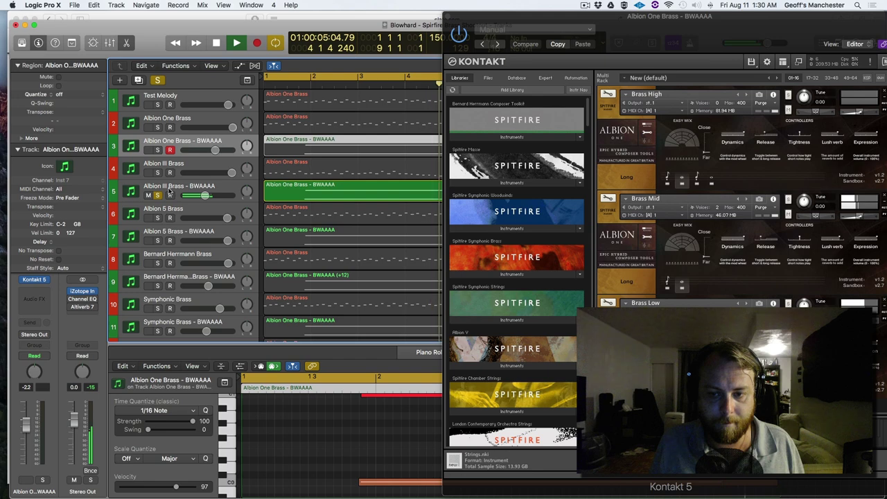
left_click(169, 192)
key("space")
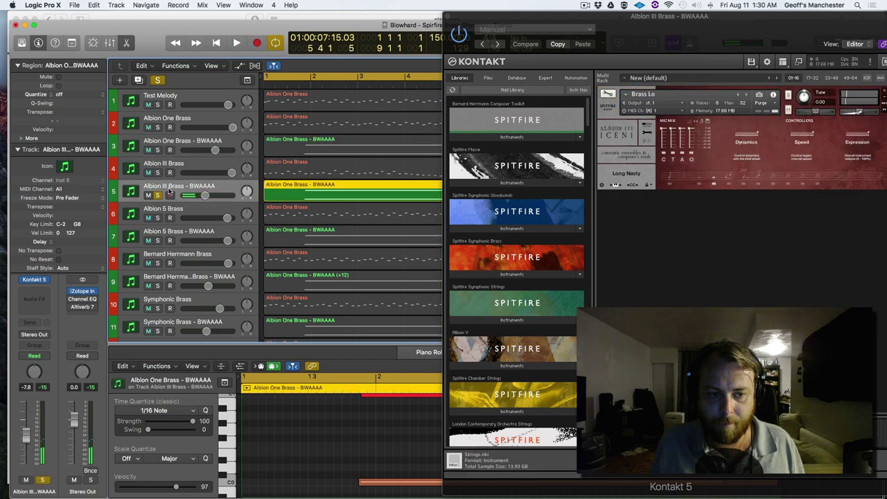
left_click(158, 195)
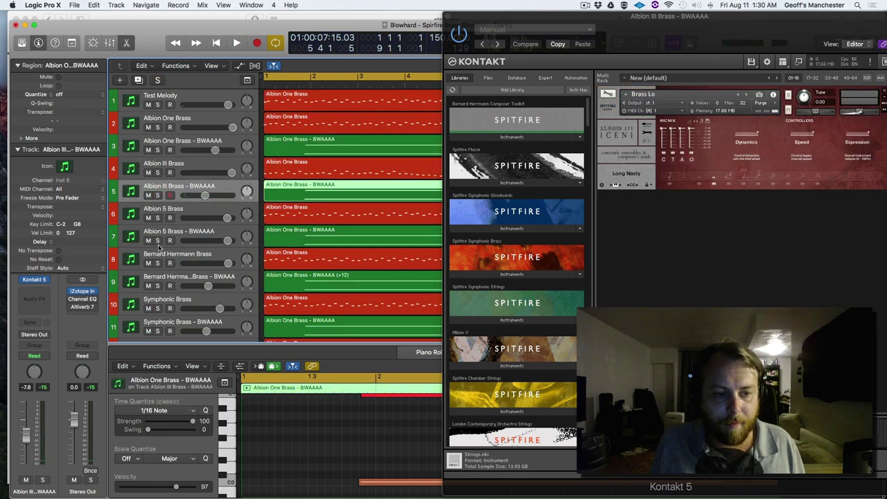
Solo the Albion 5 Brass - BWAAAA track and listen to its part from the start, stopping playback after the phrase.
left_click(158, 240)
key("Return")
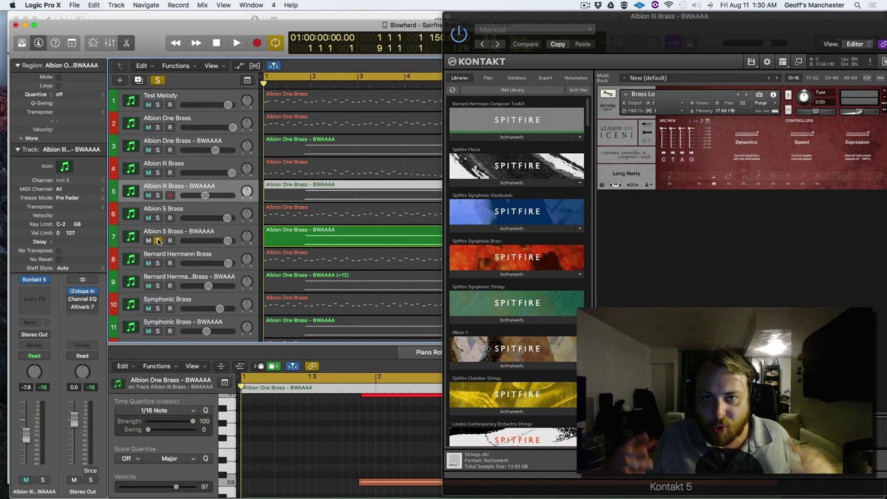
key("space")
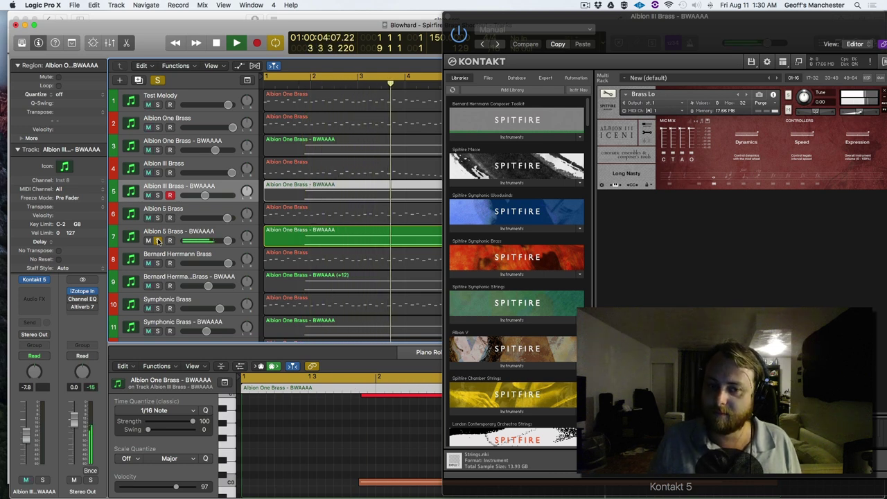
left_click(158, 240)
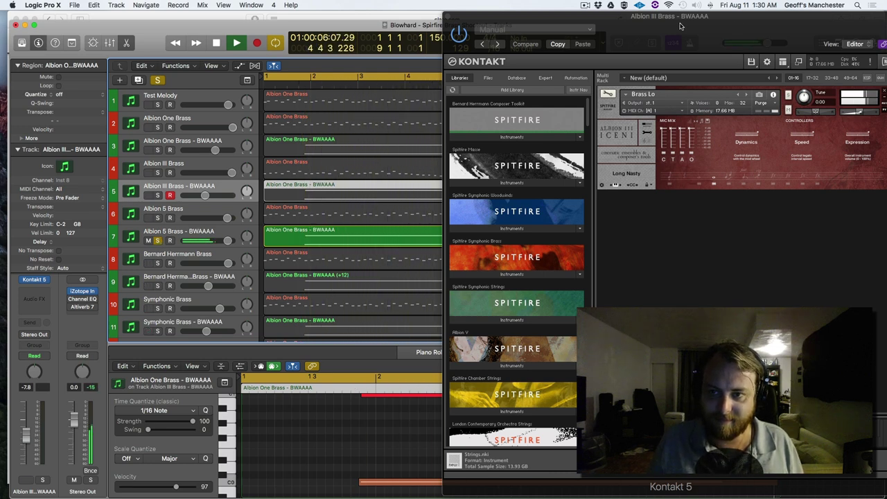
left_click_drag(679, 28, 689, 44)
key("space")
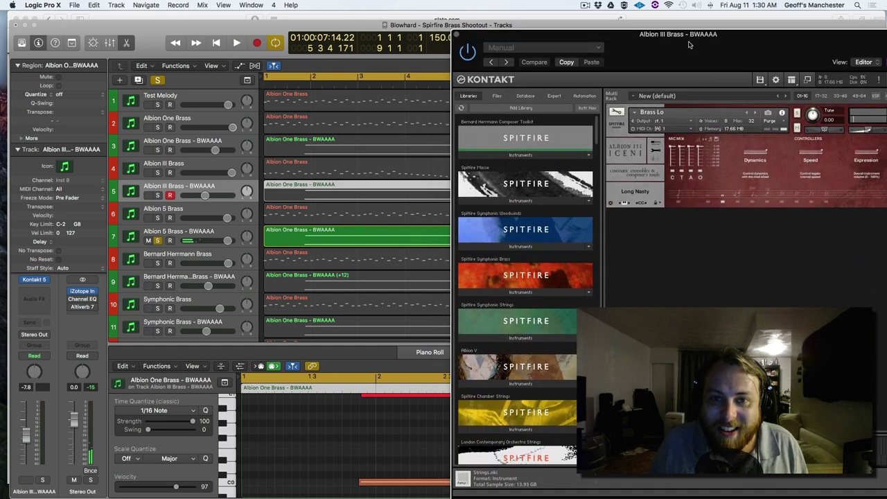
Replay the Albion 5 Brass - BWAAAA part twice, move the Kontakt window clear of the regions and unsolo the track.
key("Return")
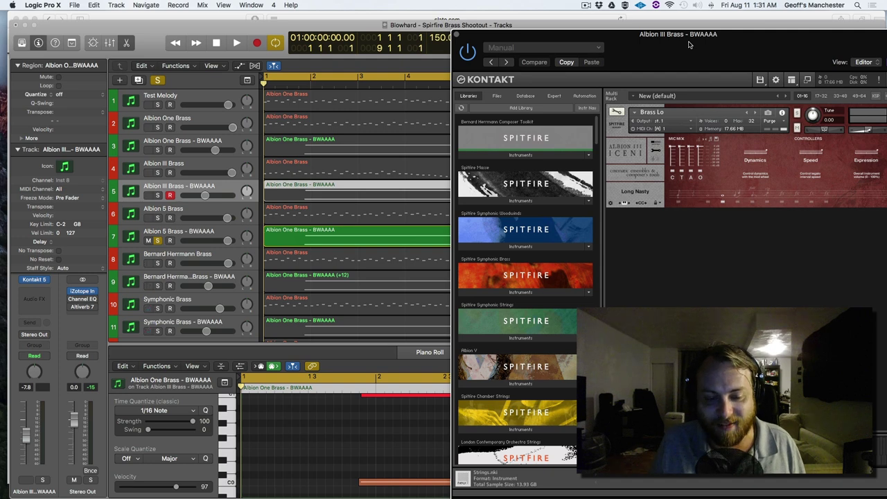
key("space")
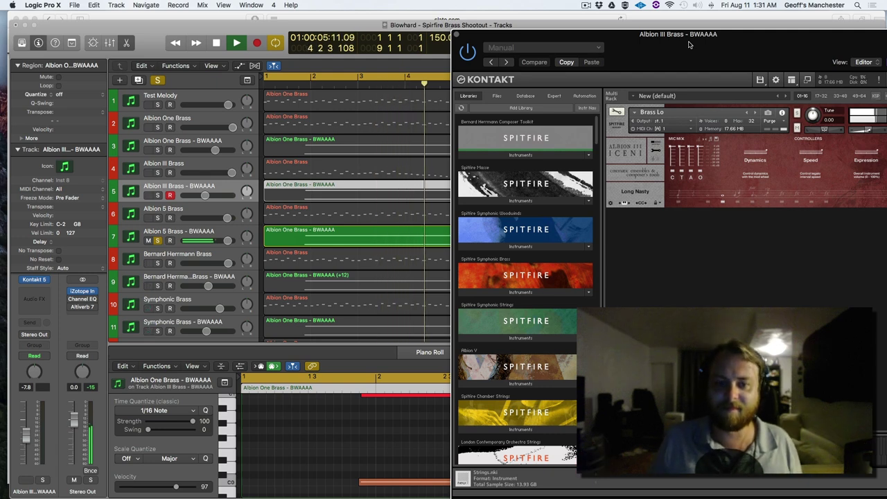
key("space")
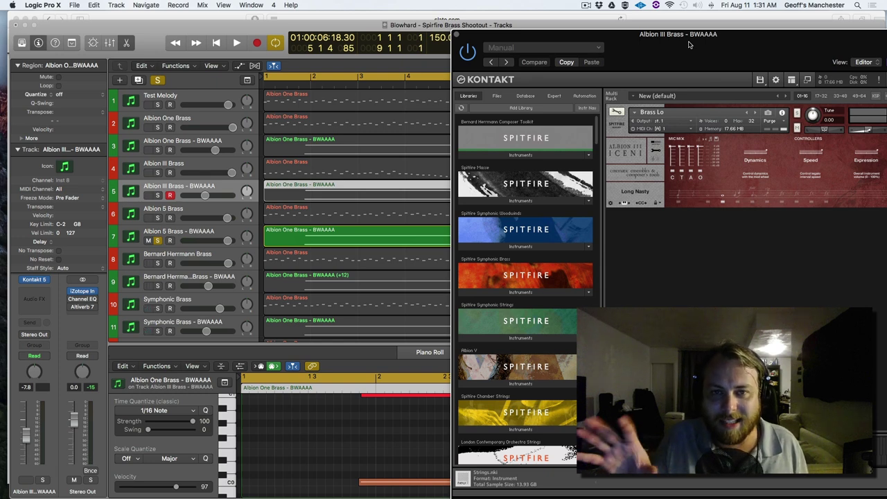
key("space")
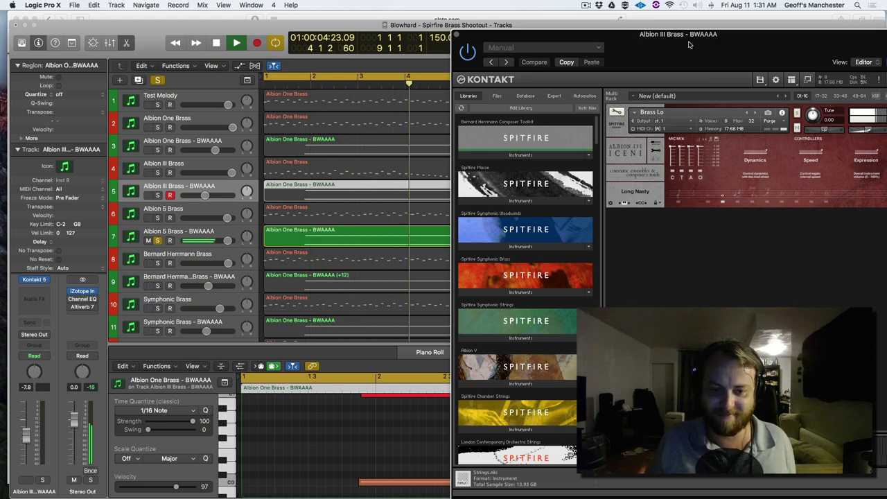
left_click_drag(696, 31, 755, 33)
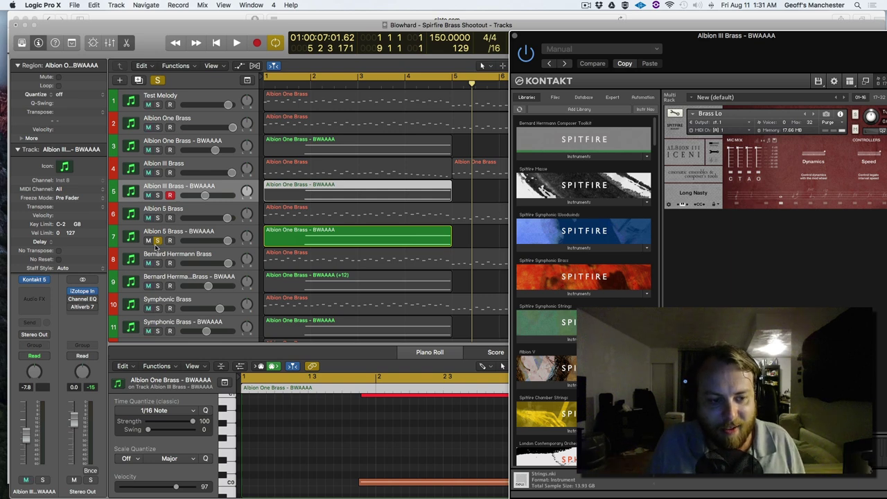
left_click(157, 240)
Solo the Bernard Herrmann Brass - BWAAAA track, show its Kontakt instrument and listen to the part from the start.
left_click(158, 285)
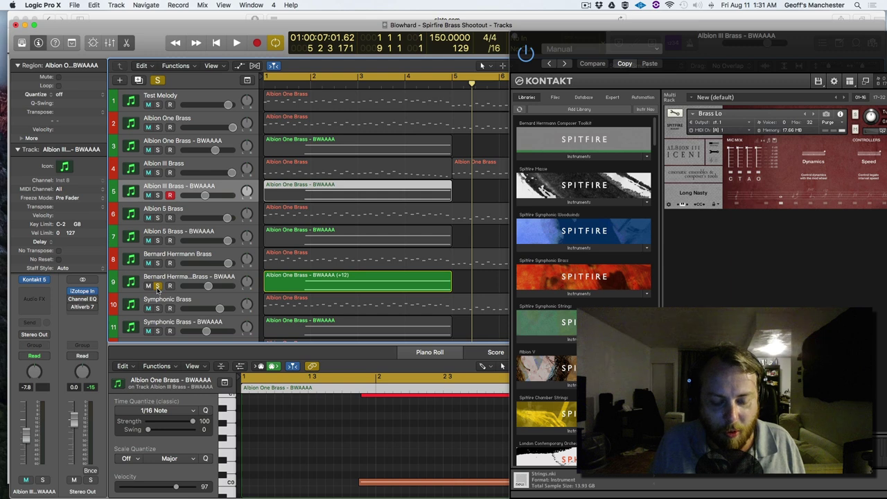
key("Return")
key("space")
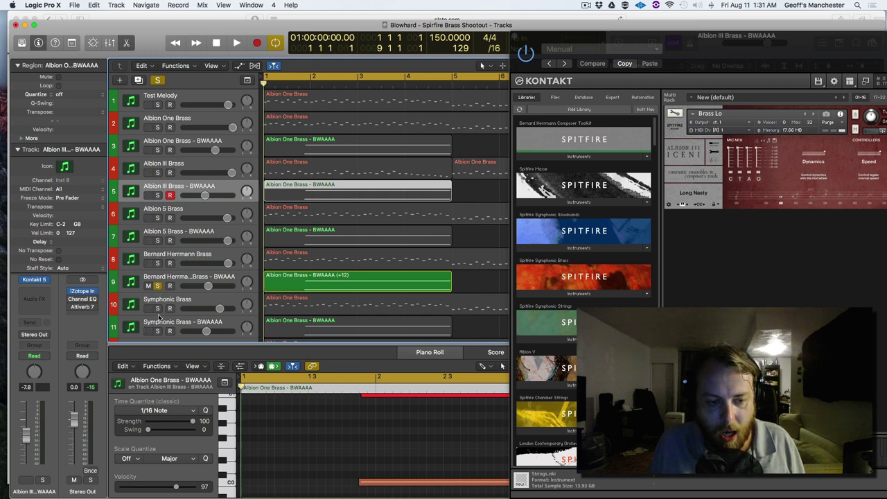
left_click(192, 275)
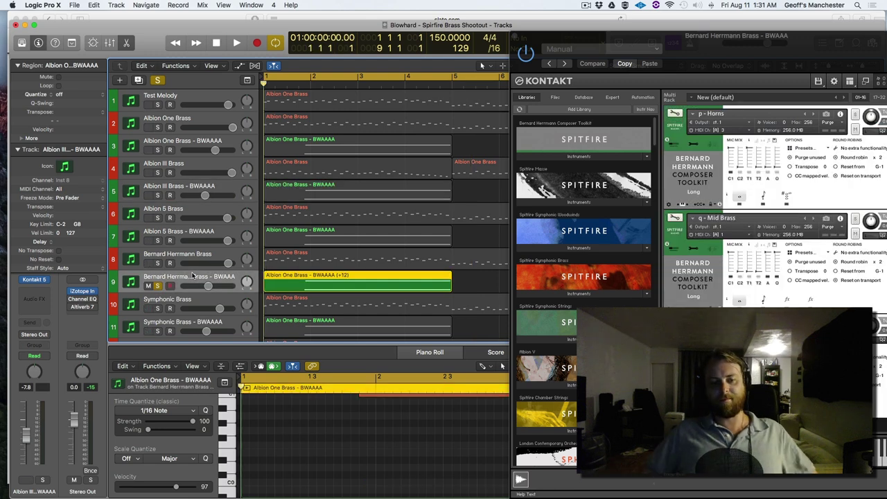
key("space")
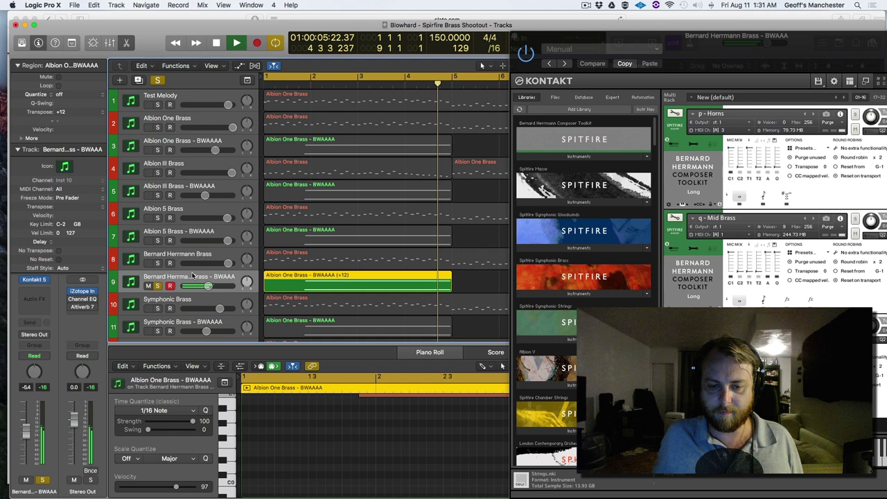
key("space")
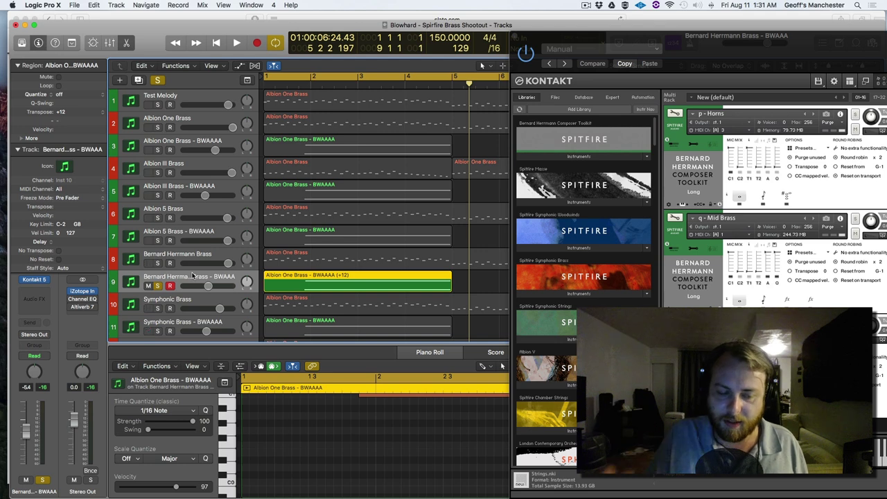
Switch the solo to the Symphonic Brass - BWAAAA track and listen from the start with its Kontakt instrument in full view.
scroll(193, 276, "down", 2)
left_click(158, 289)
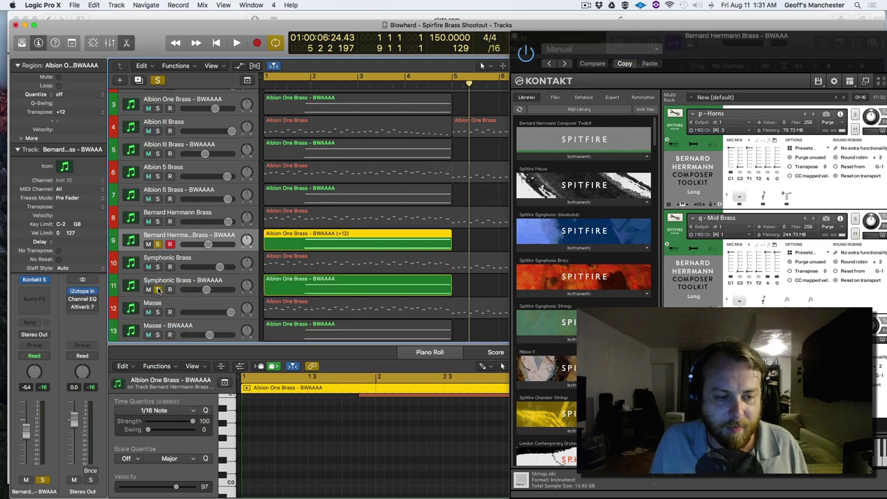
left_click(158, 245)
key("space")
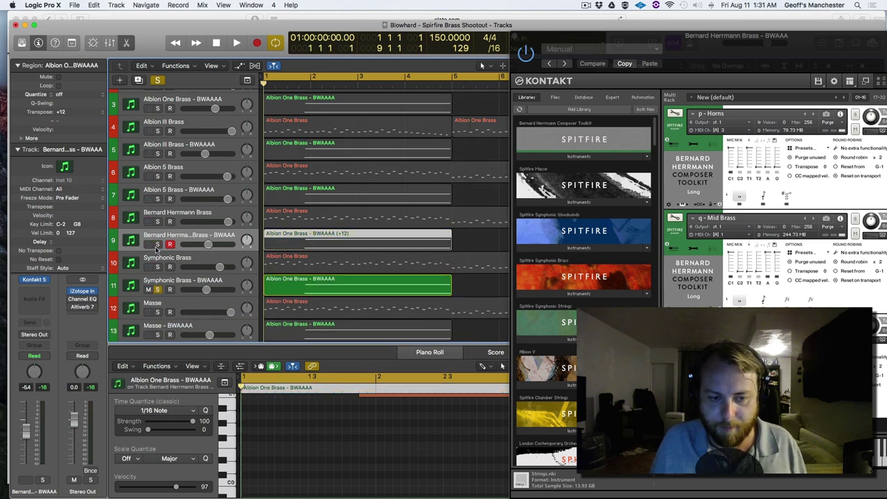
left_click(183, 287)
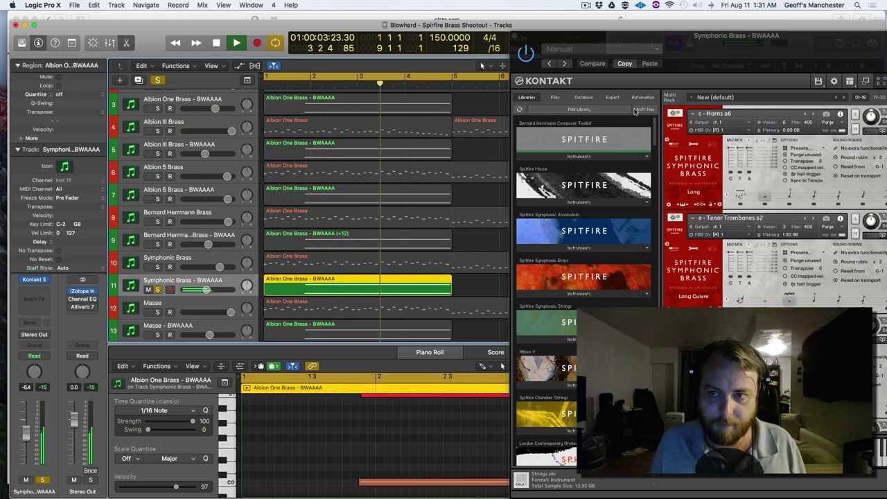
left_click_drag(711, 60, 606, 41)
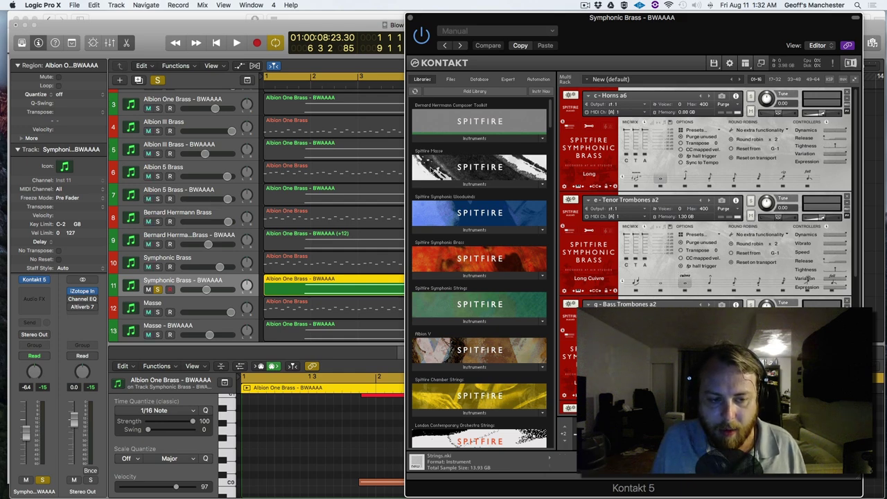
Examine the Symphonic Brass trombone patches loaded in the Kontakt rack and close the instrument window.
scroll(707, 250, "down", 3)
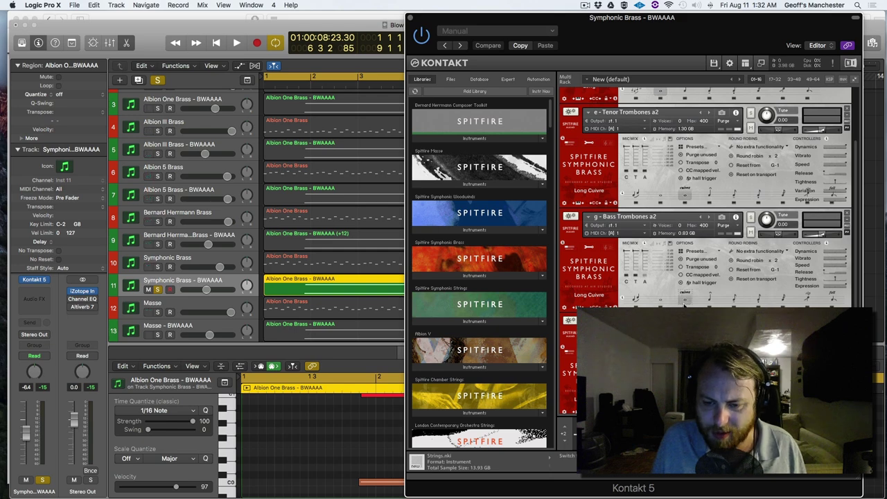
scroll(684, 306, "down", 1)
left_click(410, 17)
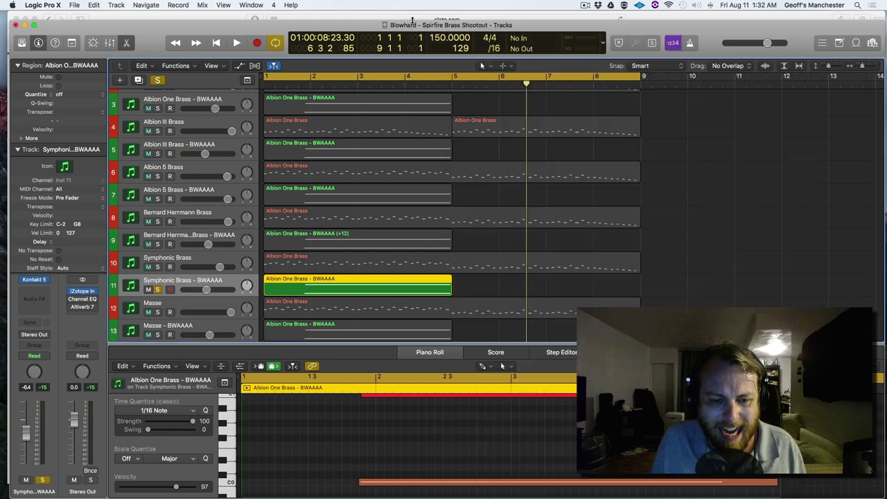
Switch the solo to the Masse - BWAAAA track, listen to its part from the start, stop and unsolo it.
scroll(366, 171, "down", 2)
left_click(196, 302)
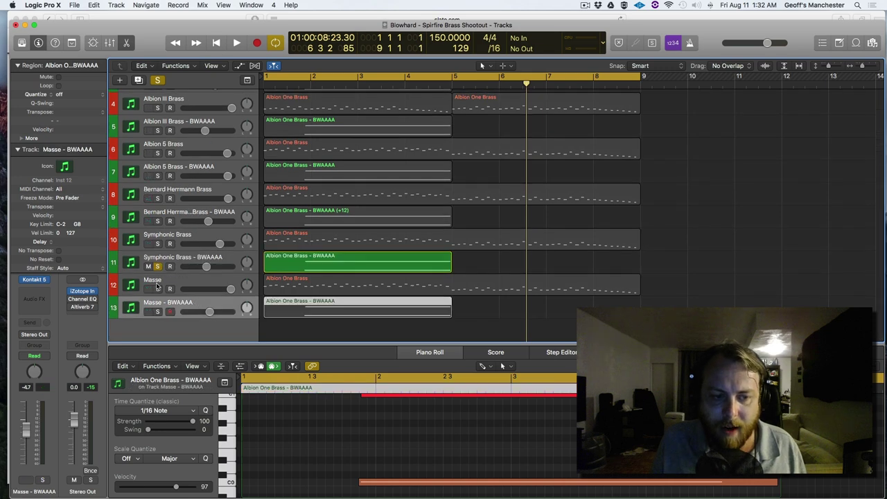
left_click(157, 266)
left_click(157, 312)
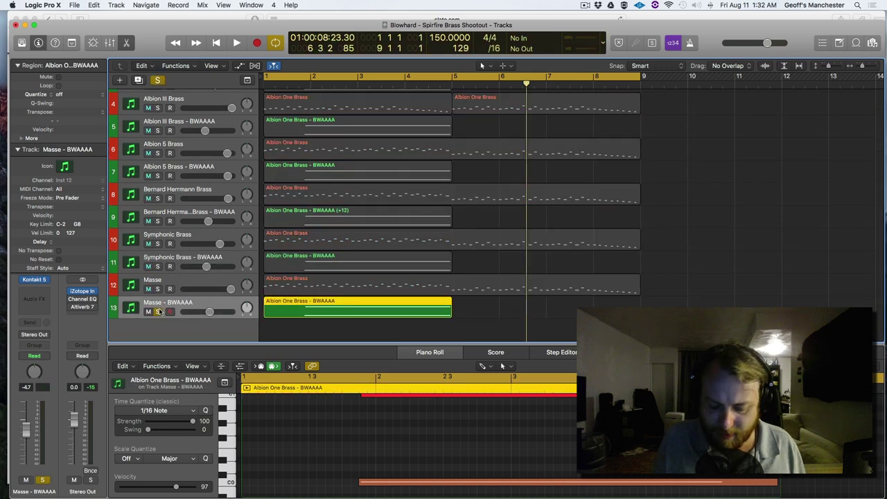
key("Return")
key("space")
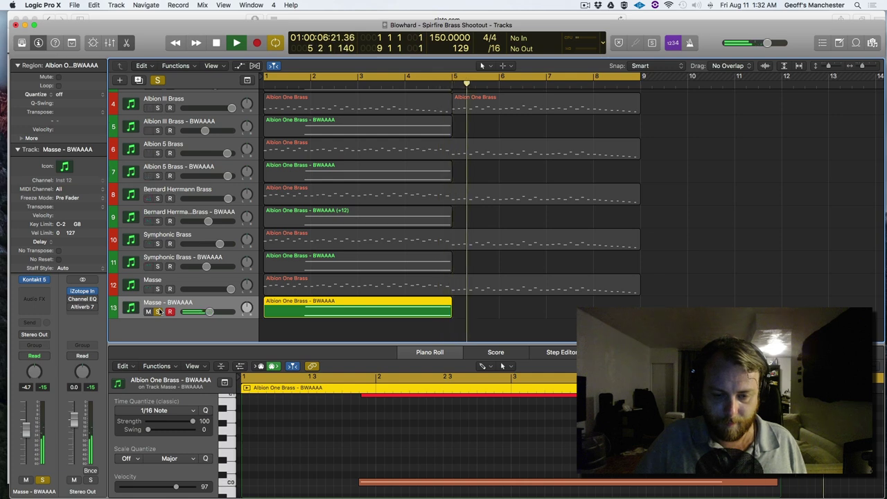
key("space")
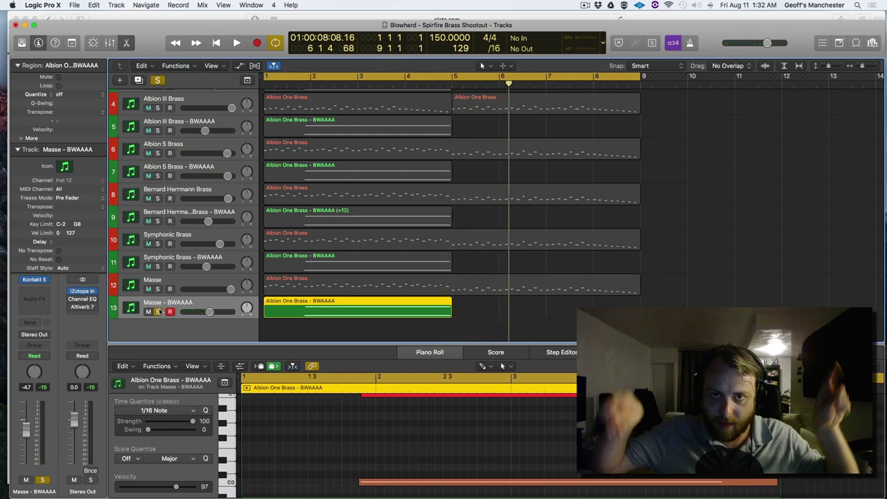
left_click(158, 311)
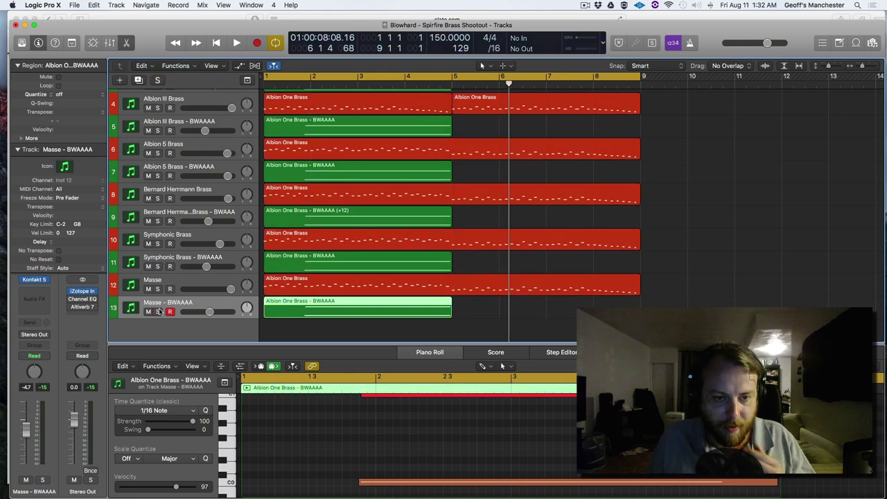
Solo the Albion One Brass track, listen to its full test melody from the start, stop and unsolo it.
key("Return")
scroll(159, 277, "up", 5)
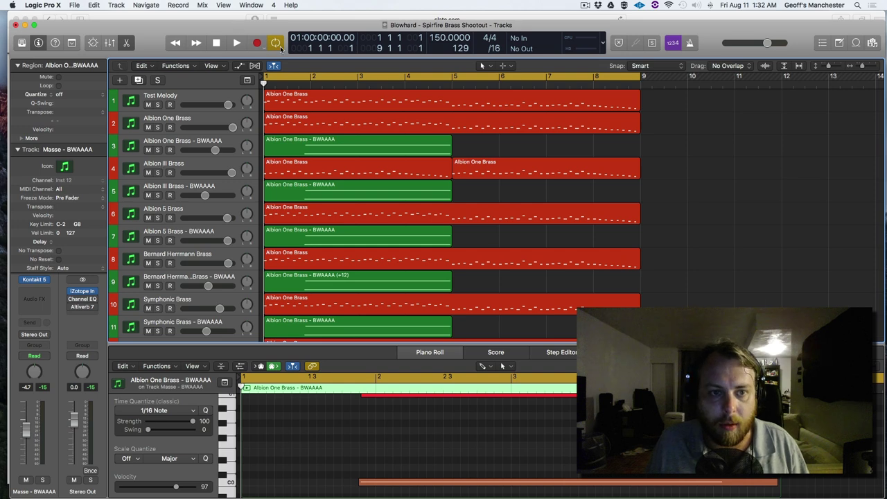
left_click(157, 127)
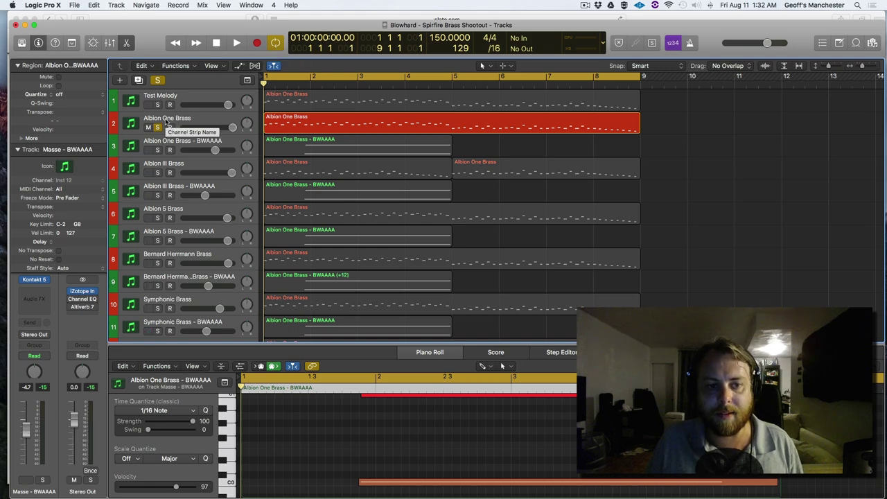
key("space")
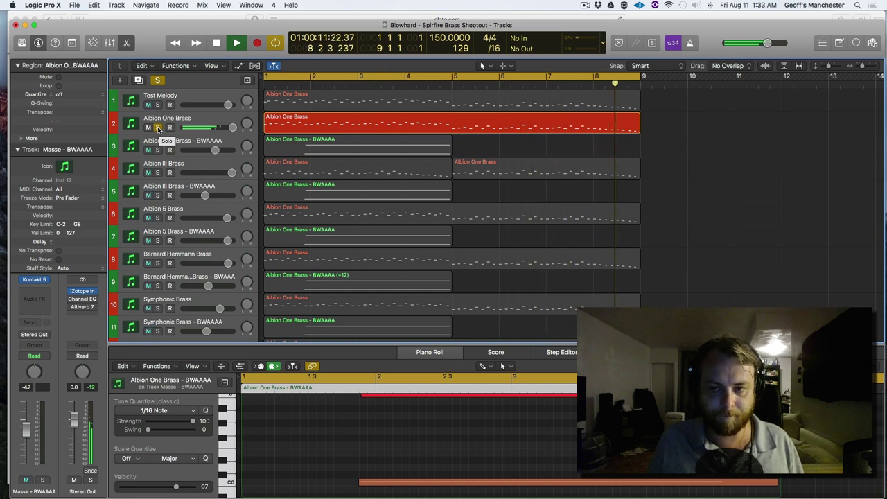
left_click(158, 128)
key("space")
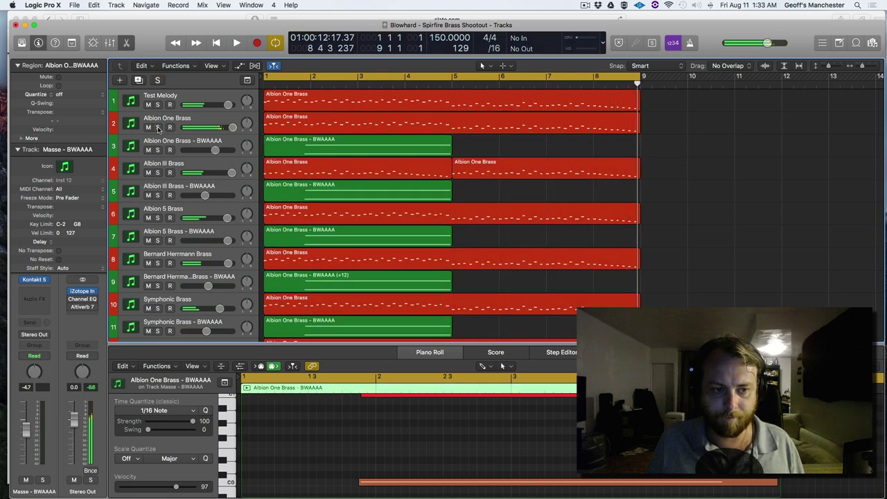
Solo the Albion III Brass track, listen to its full test melody, stop and unsolo it.
left_click(158, 172)
key("space")
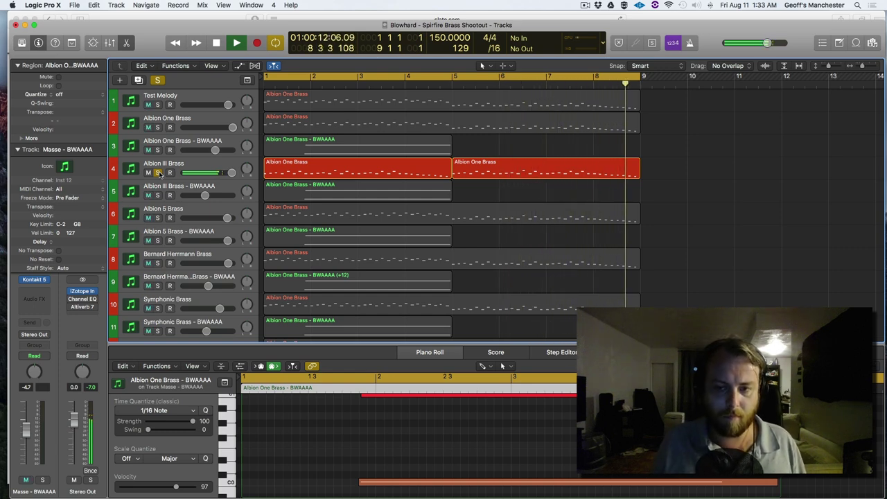
key("space")
left_click(158, 173)
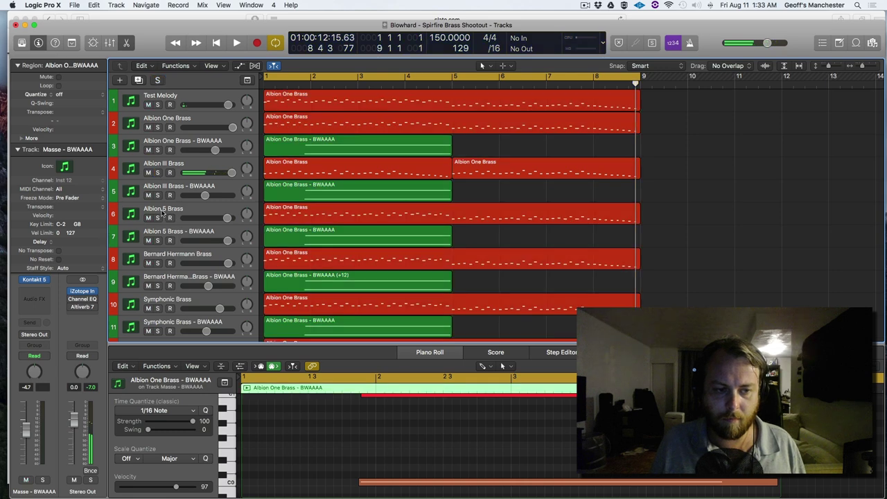
Solo the Albion 5 Brass track, listen to its full test melody from the start, stop and unsolo it.
left_click(158, 217)
key("Return")
key("space")
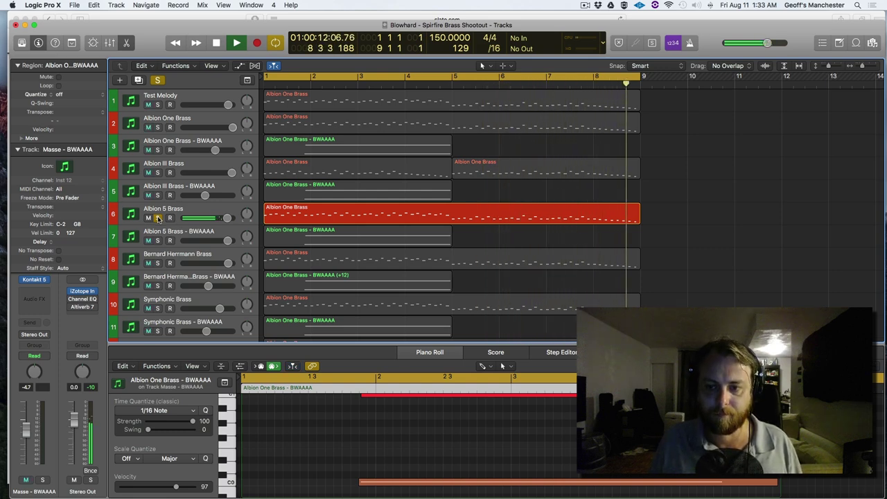
key("space")
left_click(158, 218)
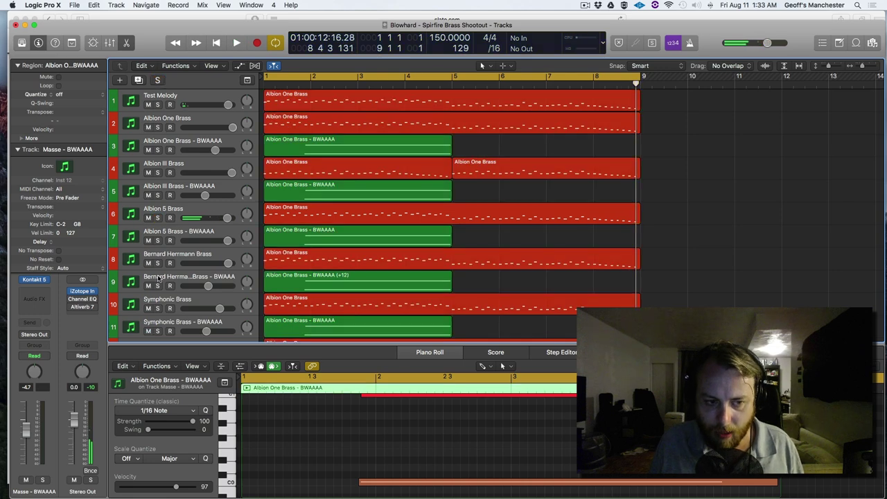
Solo the Bernard Herrmann Brass track, listen to its full test melody from the start, stop and unsolo it.
left_click(158, 264)
key("Return")
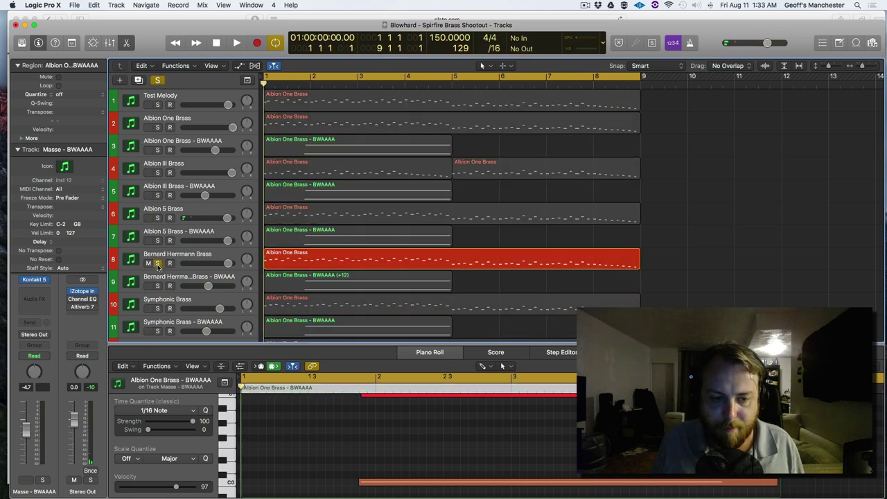
key("space")
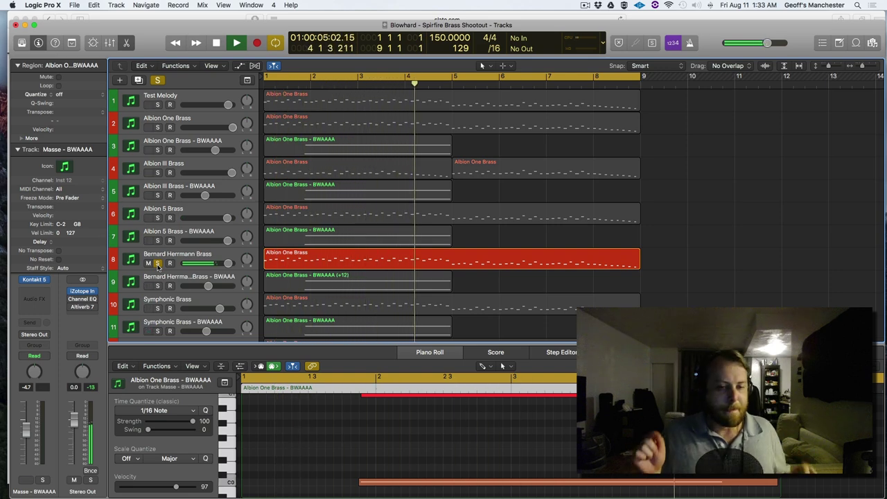
scroll(158, 267, "down", 2)
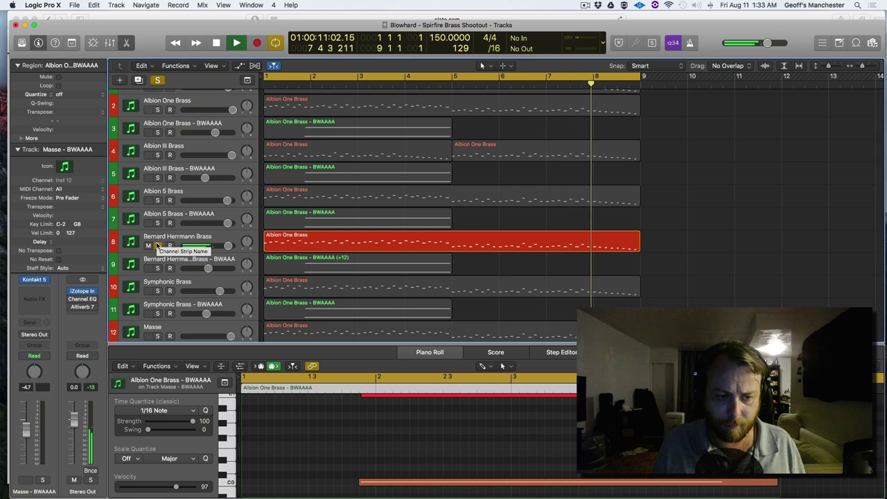
key("space")
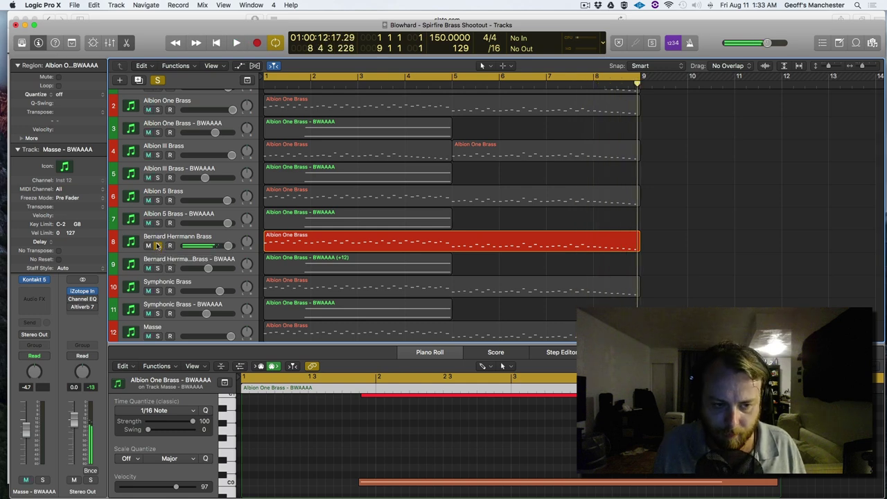
left_click(157, 246)
Solo the Symphonic Brass track, listen to its full test melody from the start, stop and unsolo it.
left_click(158, 291)
key("Return")
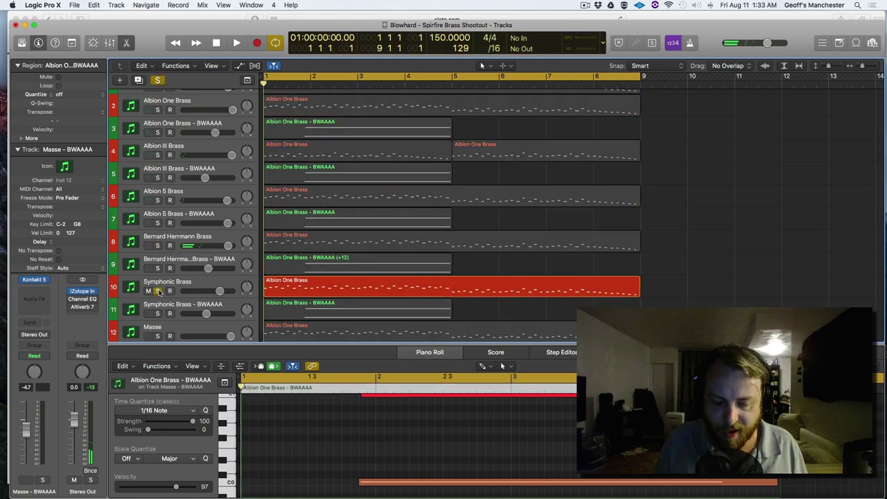
key("space")
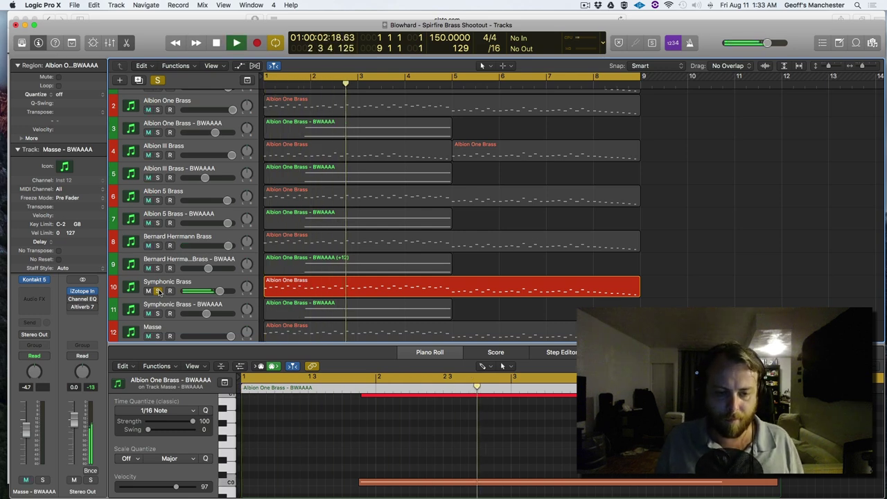
scroll(158, 291, "down", 3)
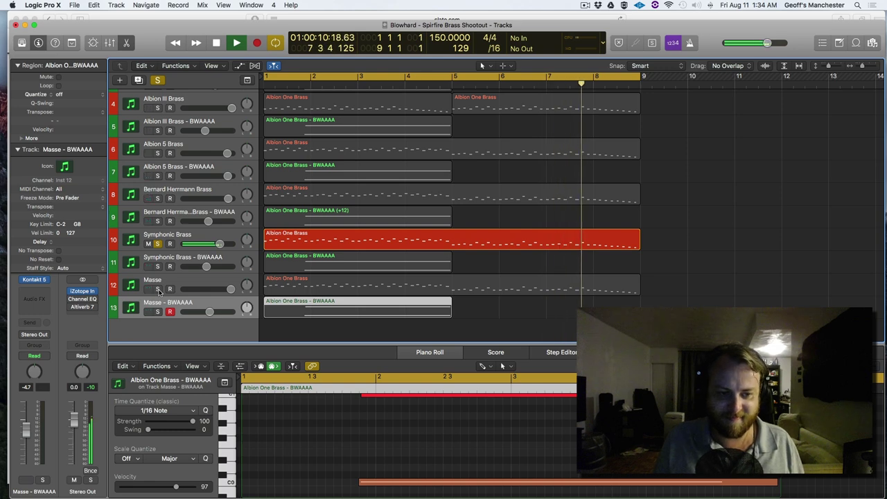
left_click(158, 244)
Solo the Masse track, listen to its full test melody from the start, stop and unsolo it.
left_click(158, 289)
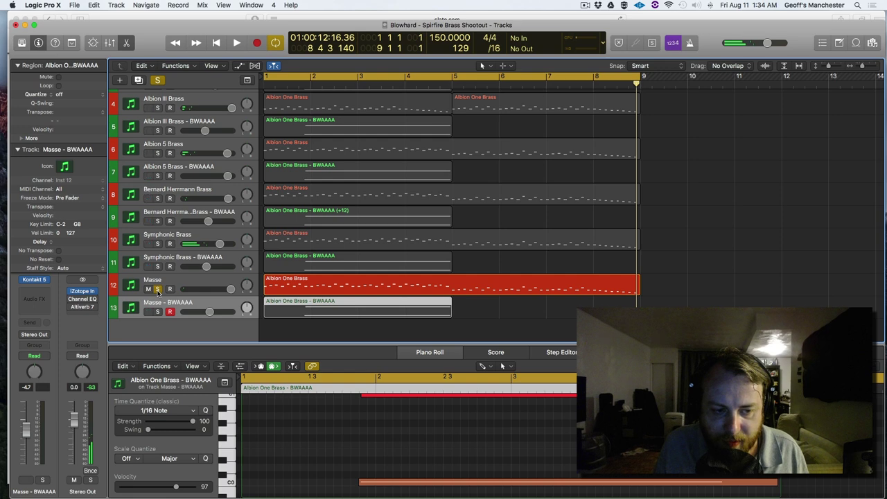
key("Return")
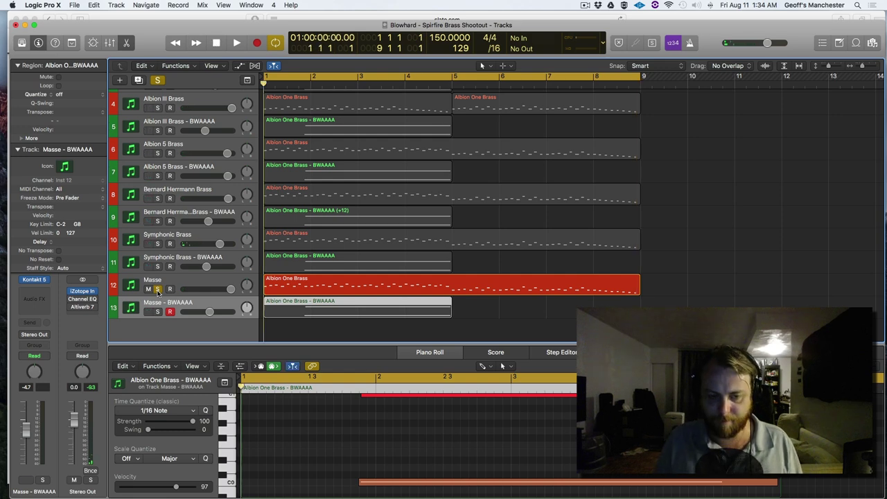
key("space")
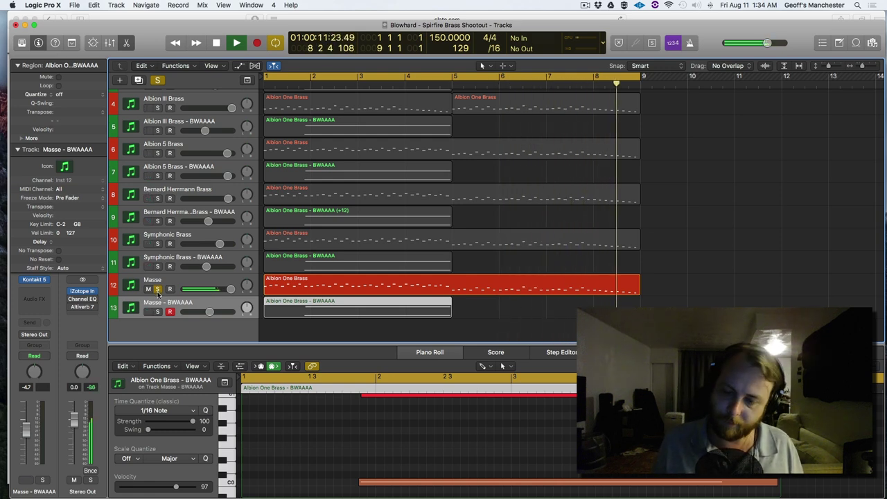
key("space")
left_click(158, 289)
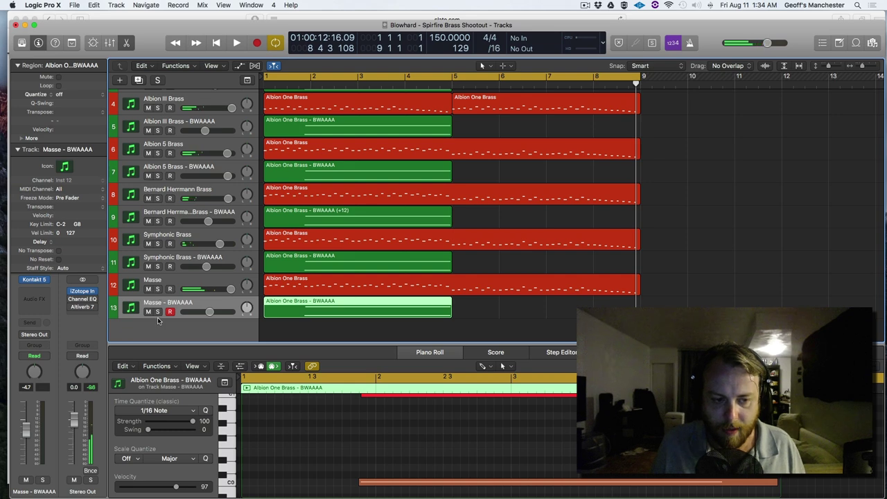
Shift the cycle range to run from 1 3 4 1 to 9 3 4 1 and listen to the Masse - BWAAAA track soloed.
left_click(158, 312)
left_click_drag(314, 74, 346, 74)
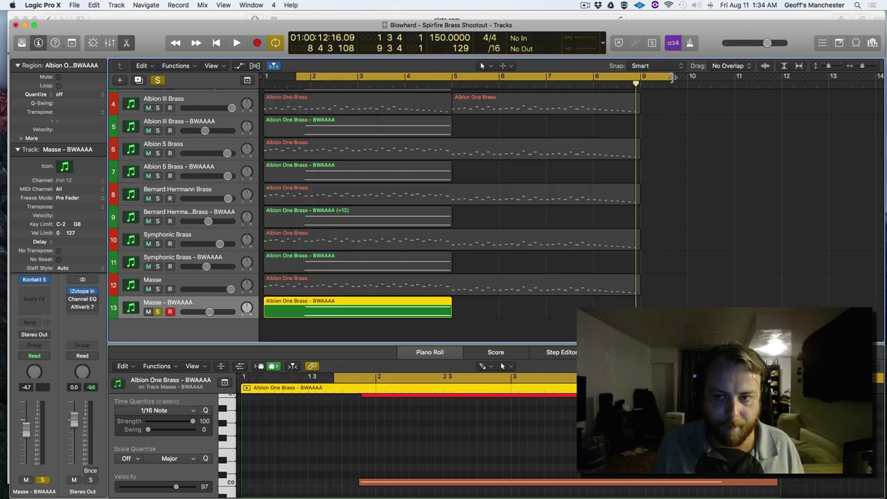
key("space")
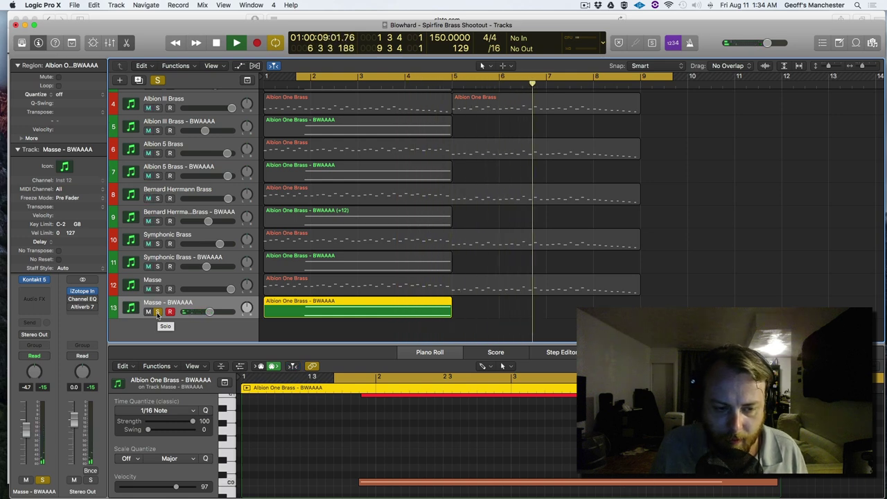
key("space")
left_click(157, 312)
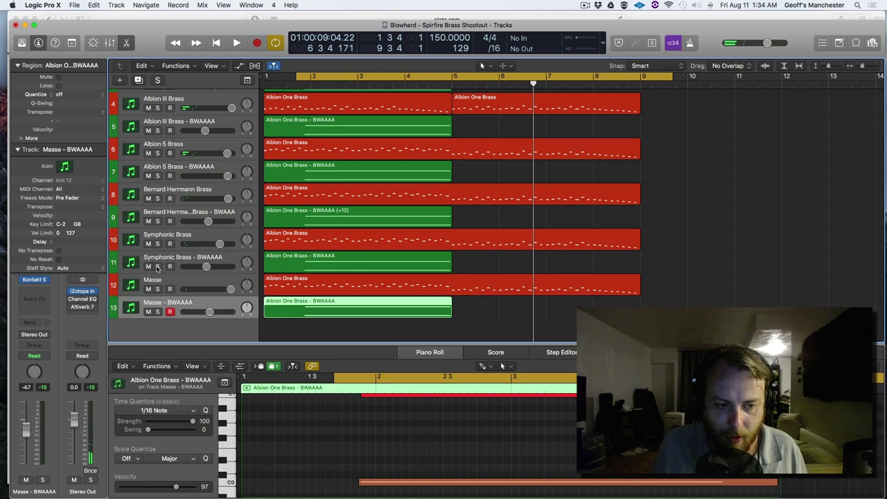
Solo the Symphonic Brass - BWAAAA track, listen to its part from the cycle start, stop and unsolo it.
left_click(157, 267)
key("space")
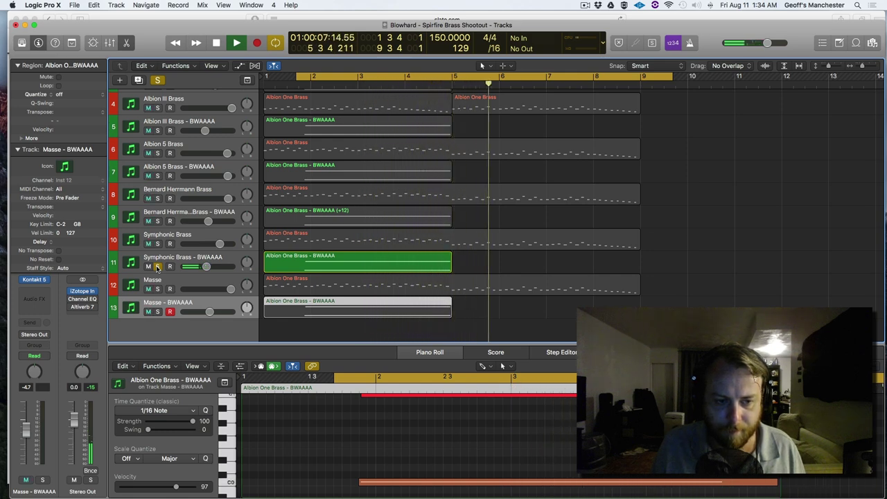
left_click(158, 267)
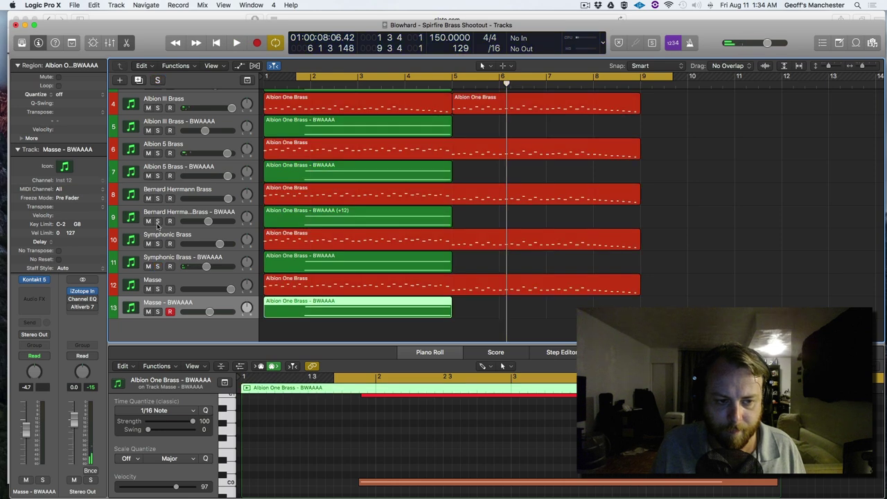
Solo the Bernard Herrmann Brass - BWAAAA track, listen to its part from the cycle start, stop and unsolo it.
left_click(157, 221)
key("space")
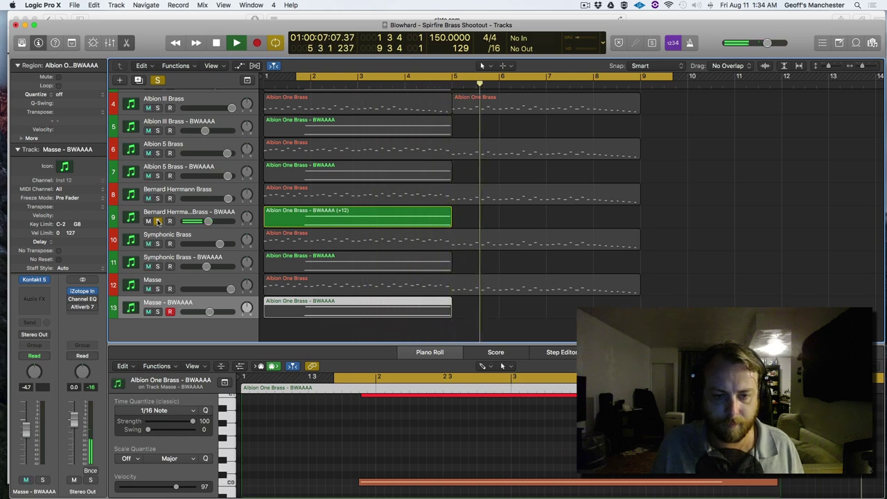
key("space")
left_click(157, 222)
Solo the Albion 5 Brass - BWAAAA track, listen to its part from the cycle start, stop and unsolo it.
left_click(157, 176)
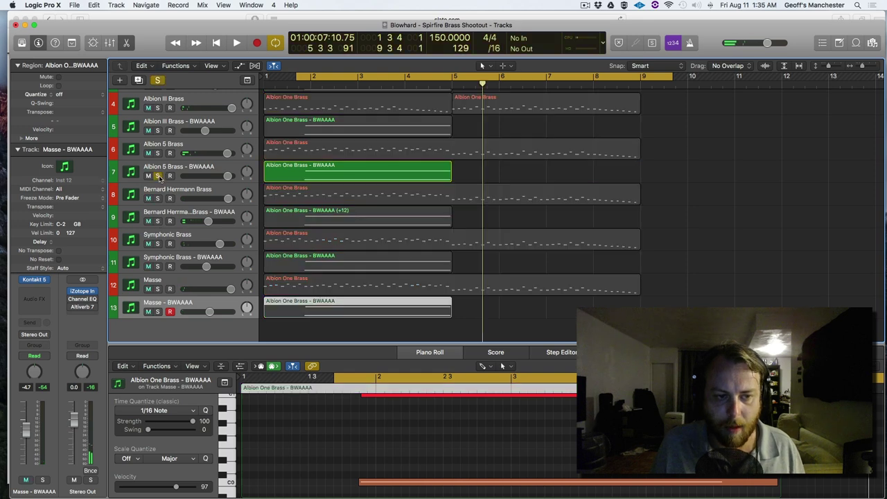
key("space")
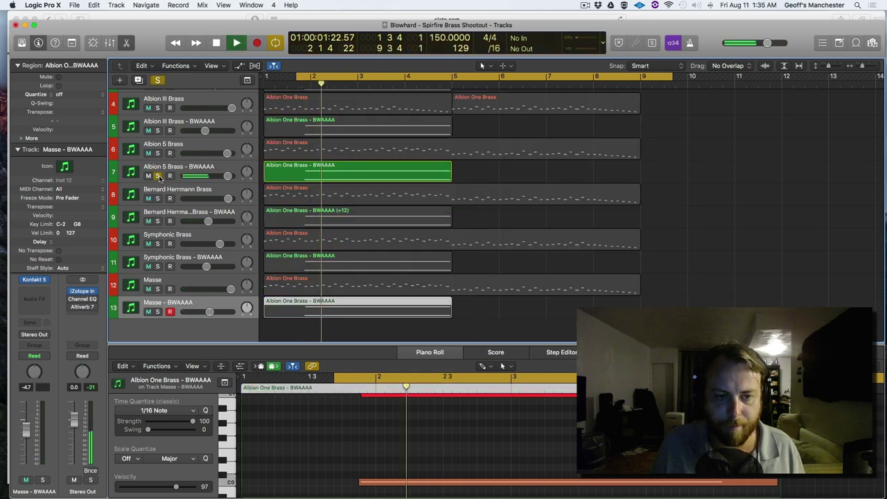
scroll(159, 179, "up", 1)
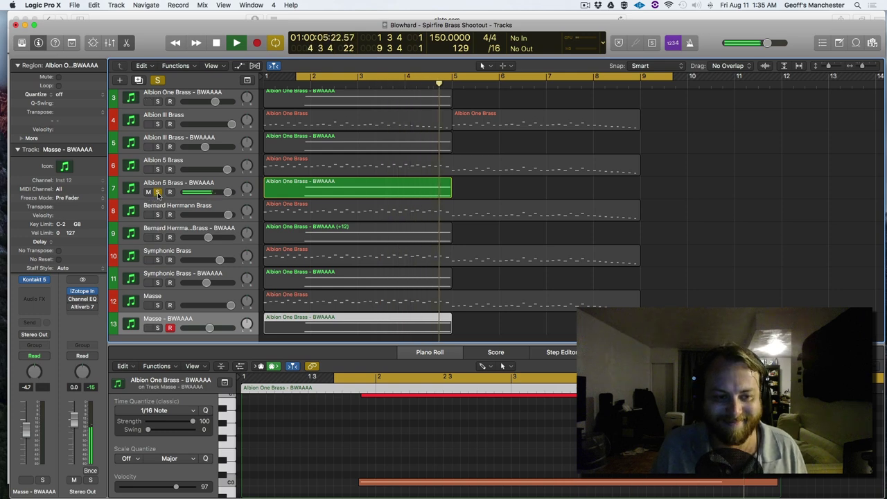
key("space")
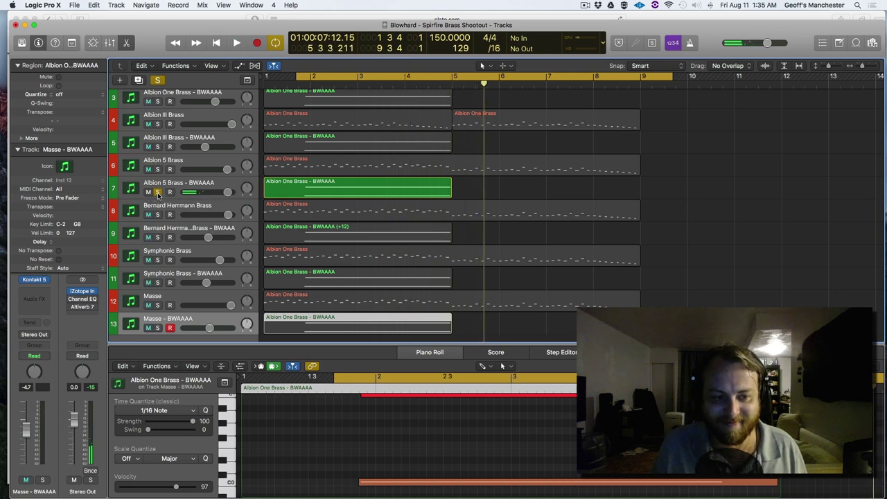
left_click(158, 193)
Solo the Albion III Brass - BWAAAA track, listen to its part from the cycle start, stop and unsolo it.
left_click(157, 147)
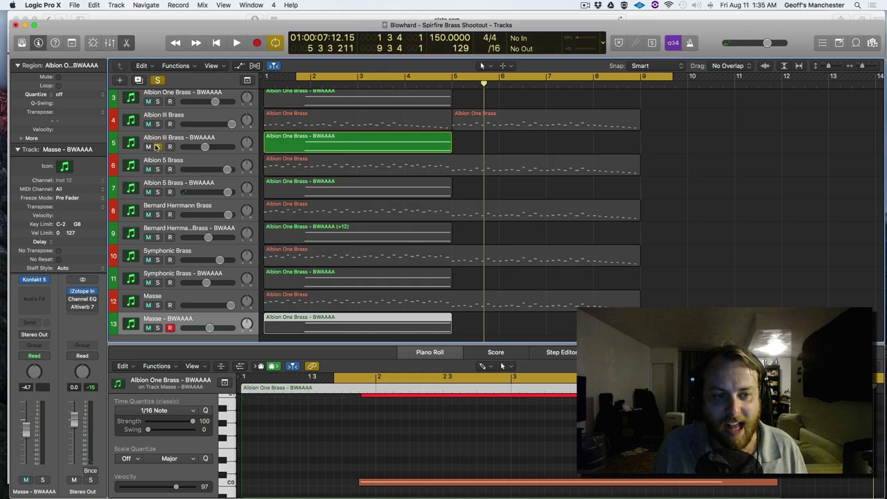
key("space")
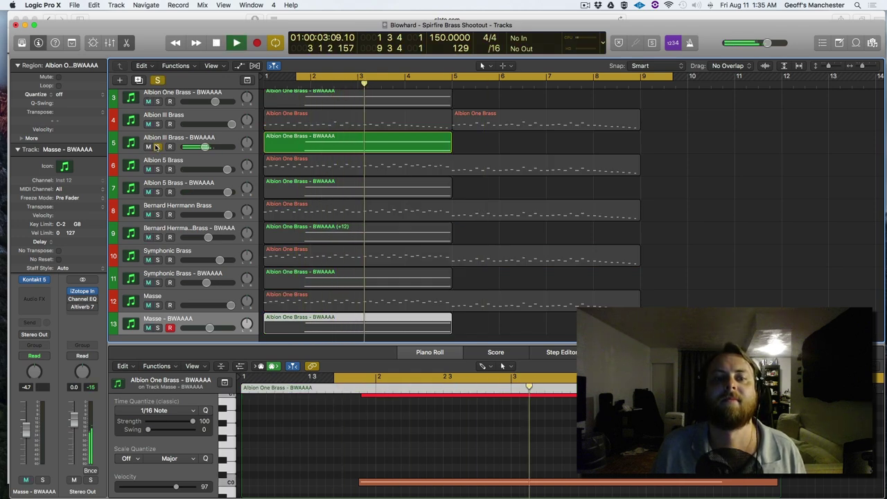
scroll(159, 135, "up", 2)
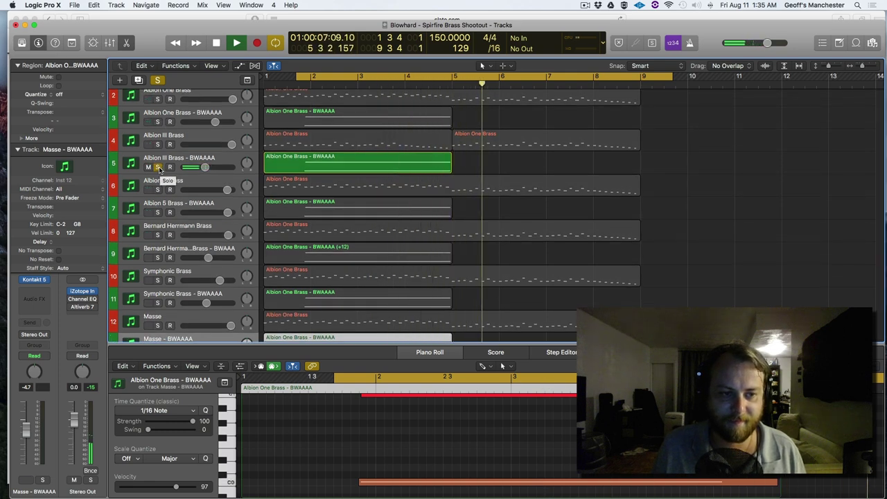
key("space")
left_click(158, 167)
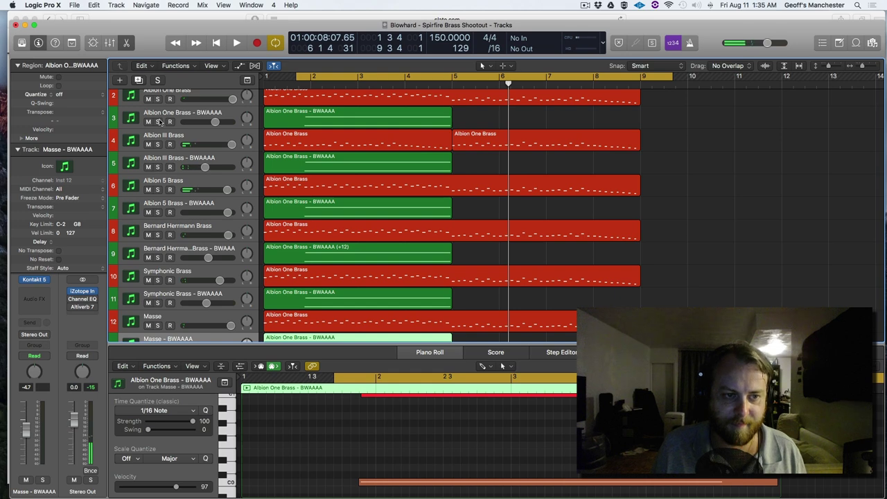
Solo the Albion One Brass - BWAAAA track, listen to its part from the cycle start, stop and unsolo it.
left_click(157, 121)
scroll(159, 122, "up", 2)
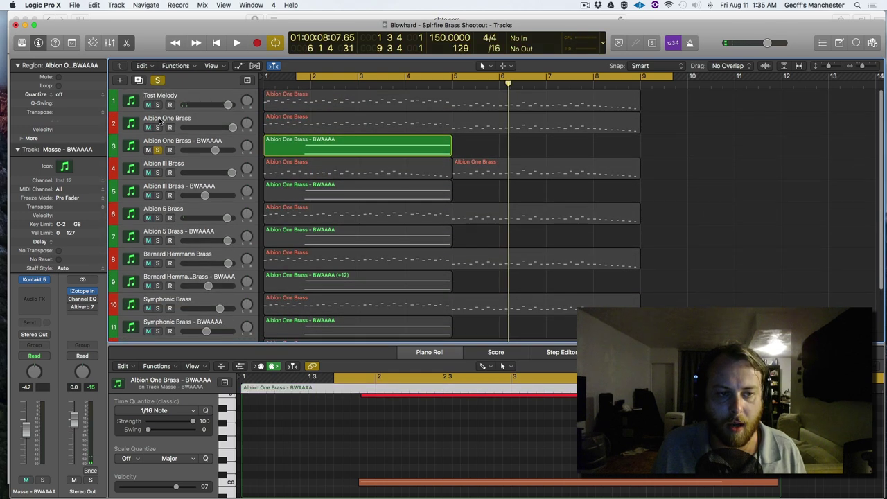
key("space")
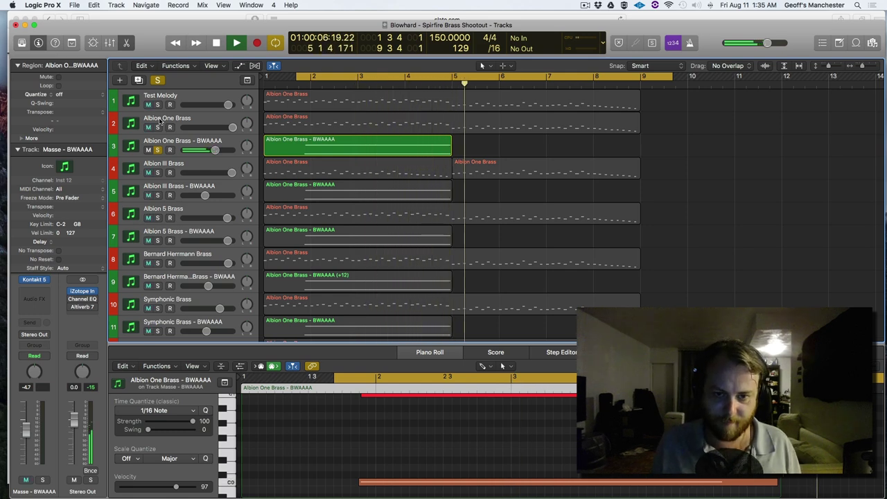
key("space")
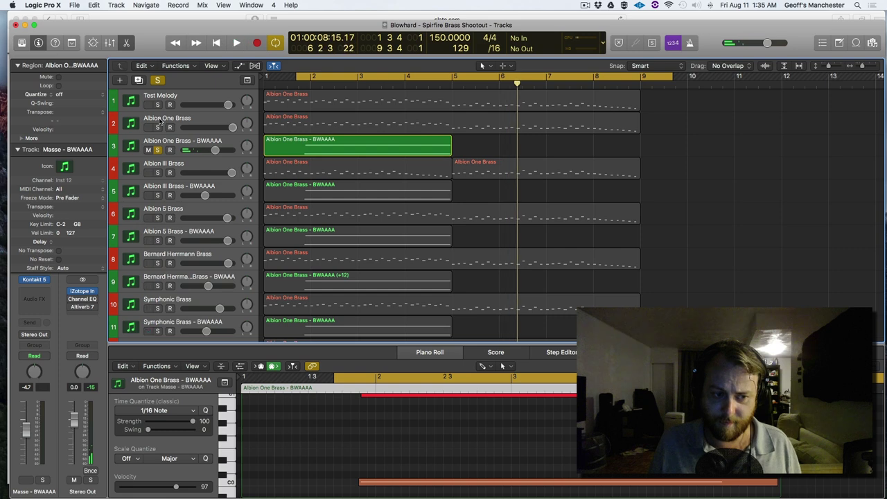
left_click(157, 149)
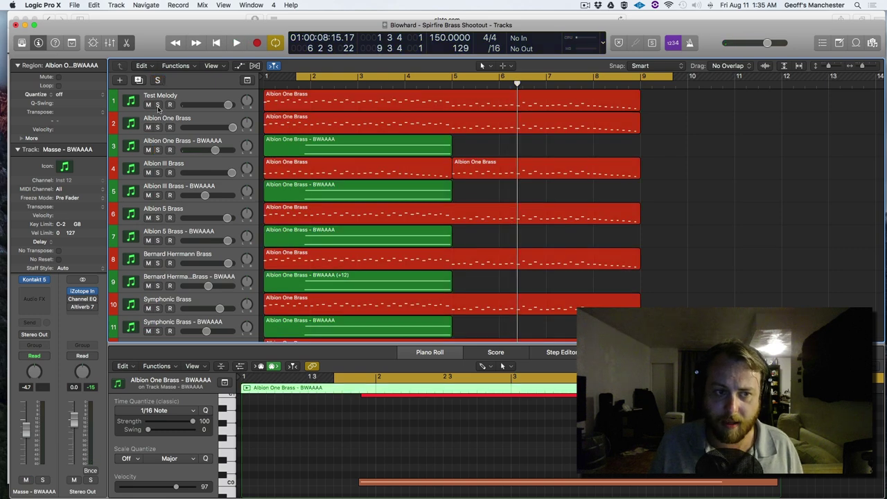
Select the Test Melody track and solo it.
left_click(156, 102)
left_click(158, 105)
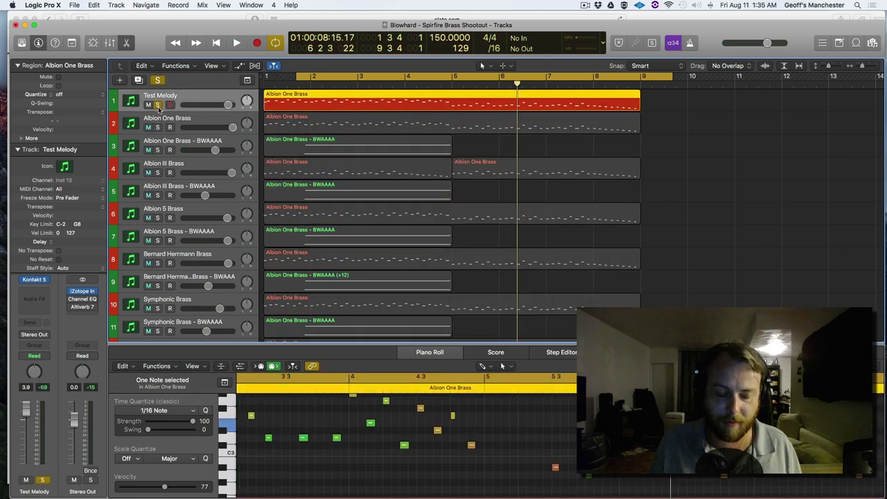